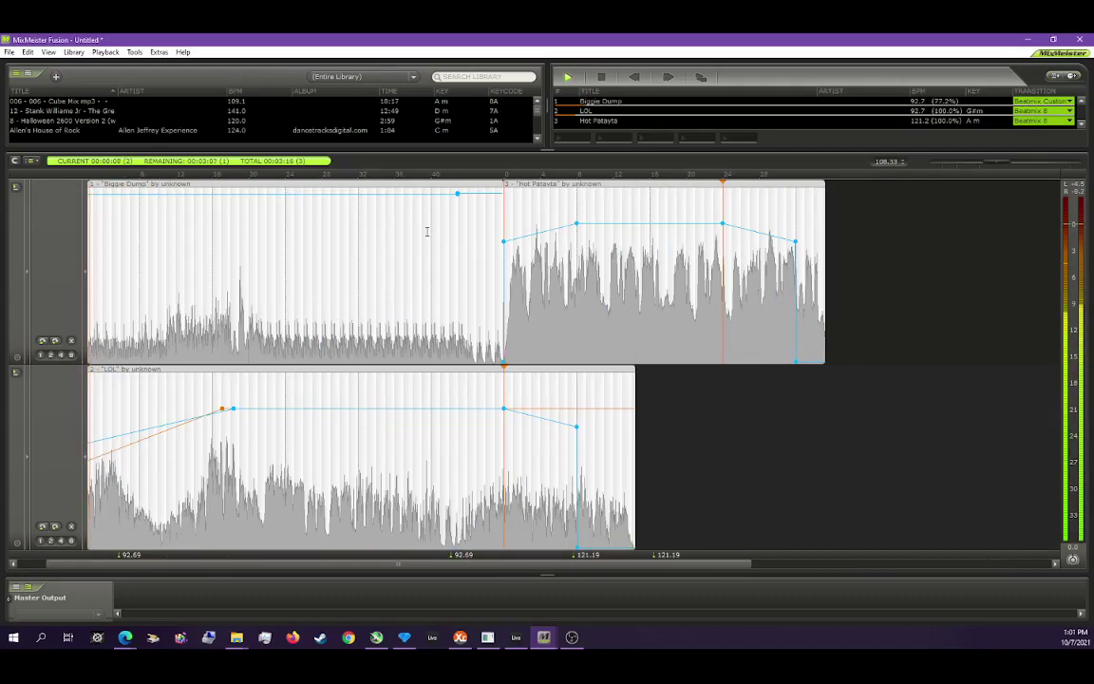
Step: Show the whole mix and enlarge the timeline by collapsing the library and playlist area above it
scroll(519, 287, down, 2)
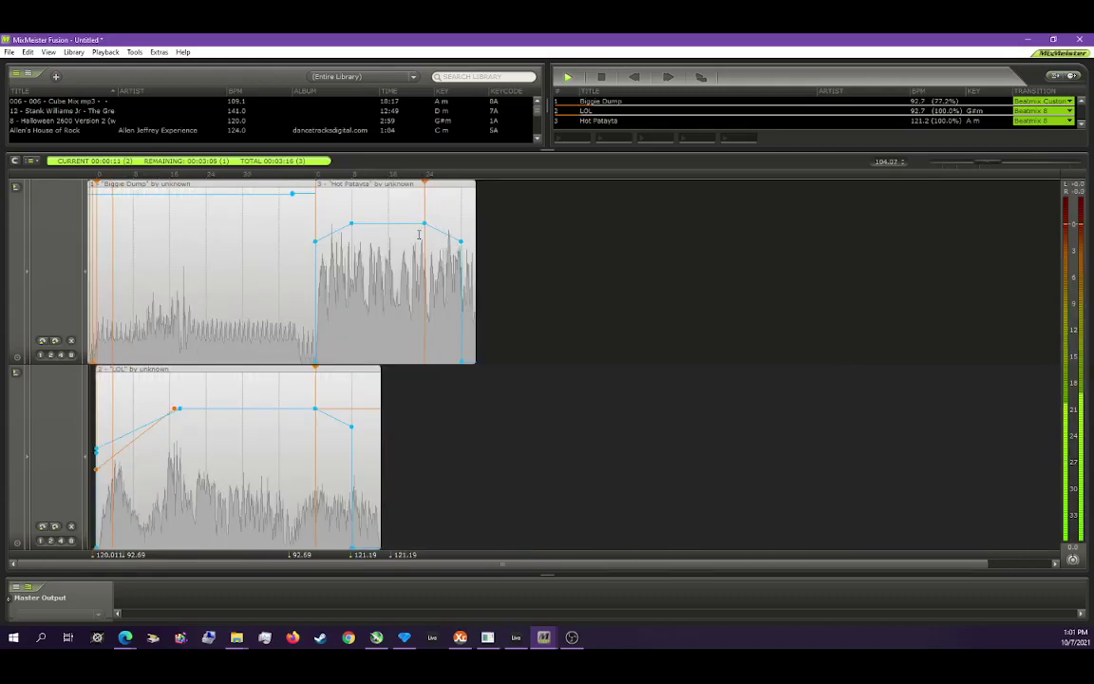
scroll(634, 257, down, 2)
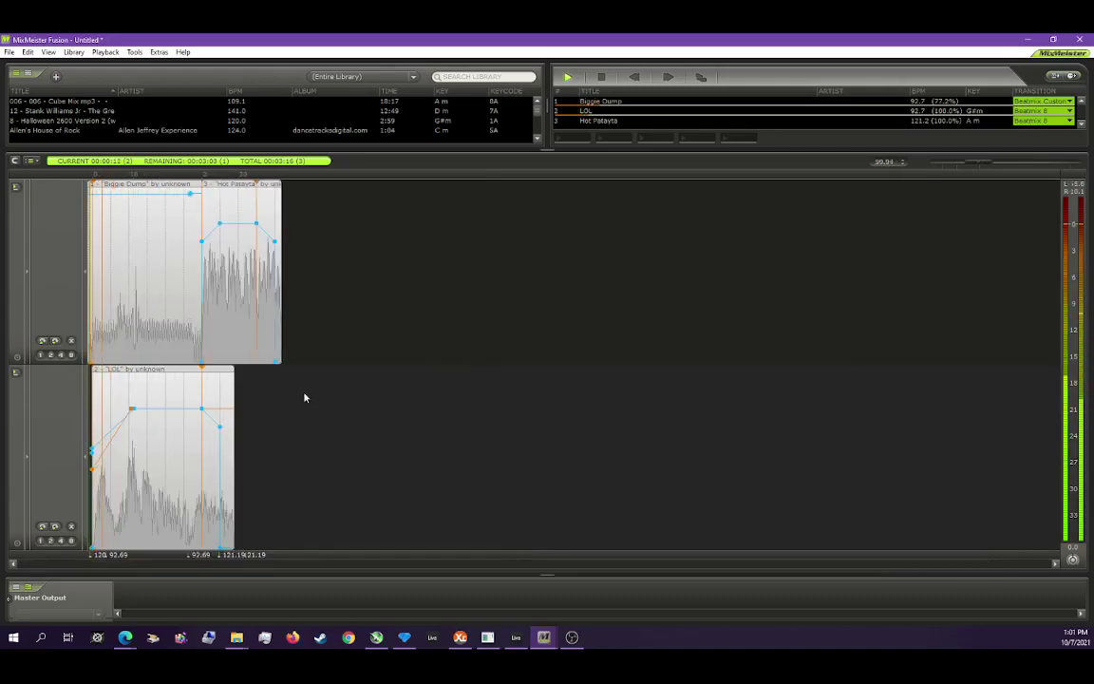
click(458, 252)
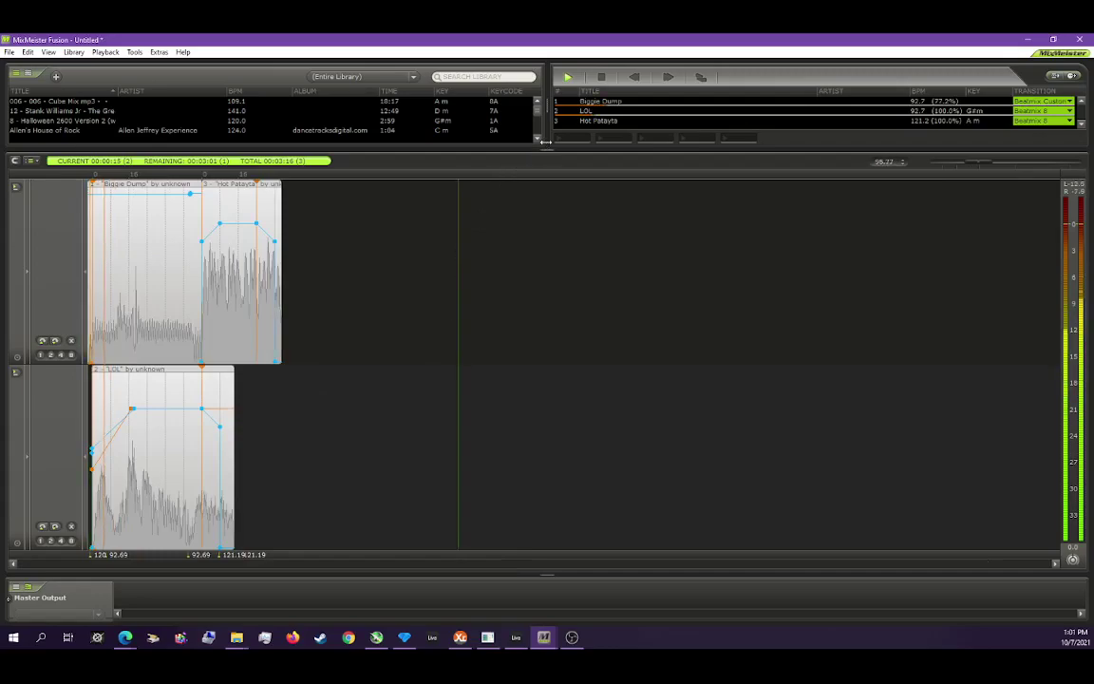
drag(544, 145, 539, 50)
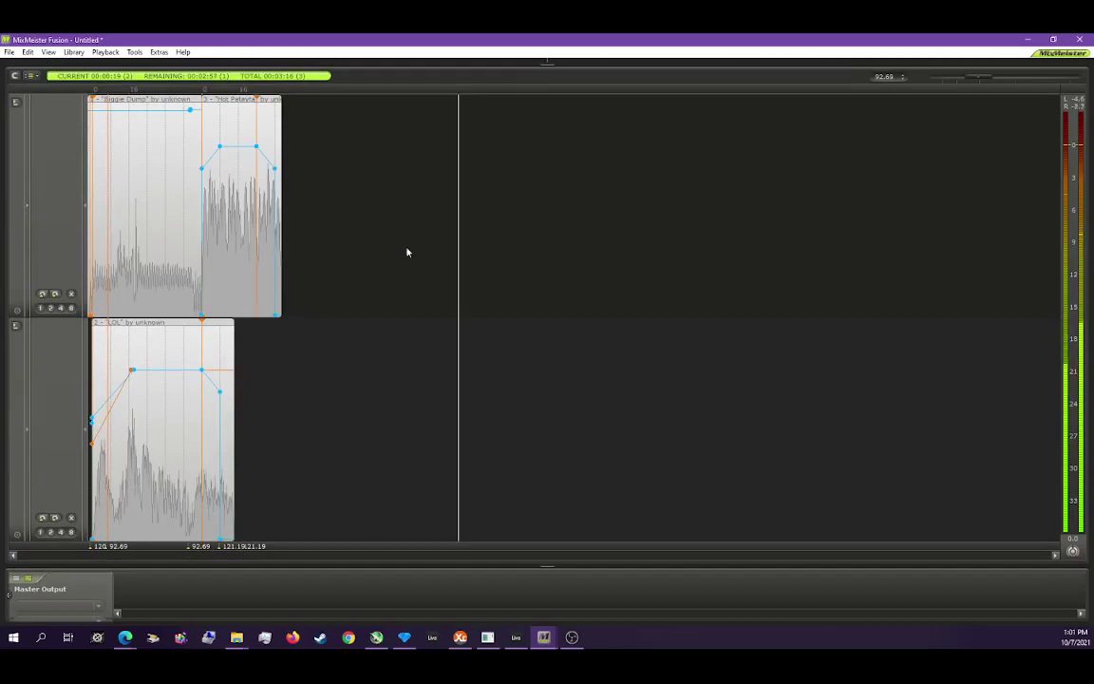
Step: Examine the opening overlap of Biggie Dump and LOL, including its volume and bass curves and tempo markers
scroll(171, 394, up, 2)
drag(136, 553, 100, 444)
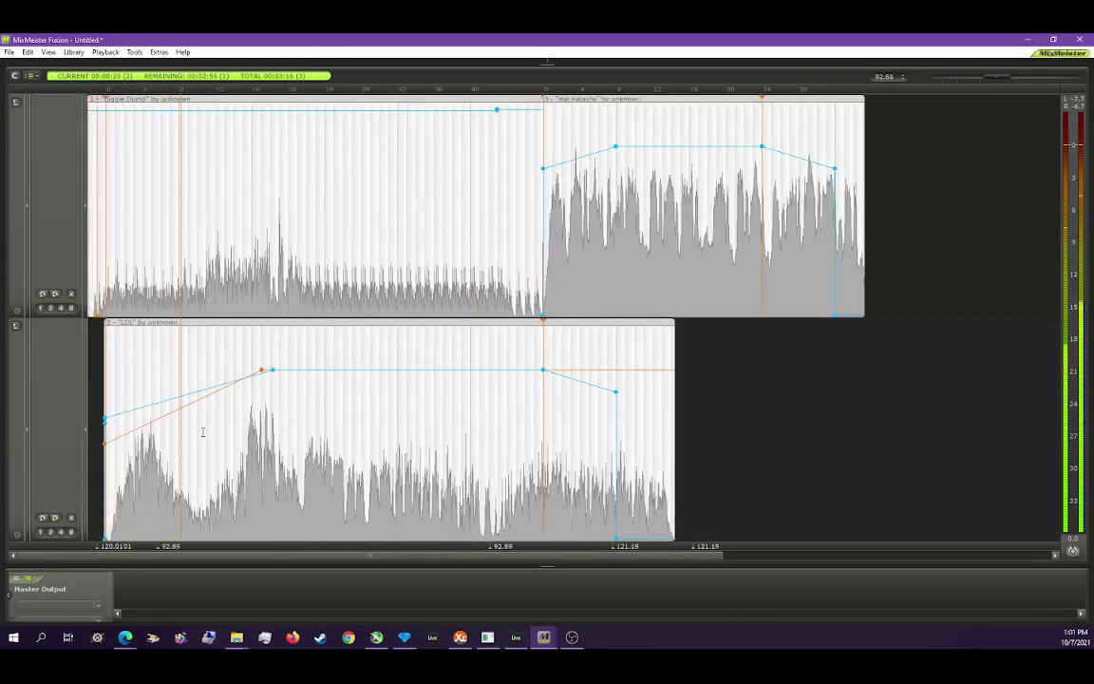
scroll(201, 432, up, 2)
scroll(176, 428, up, 2)
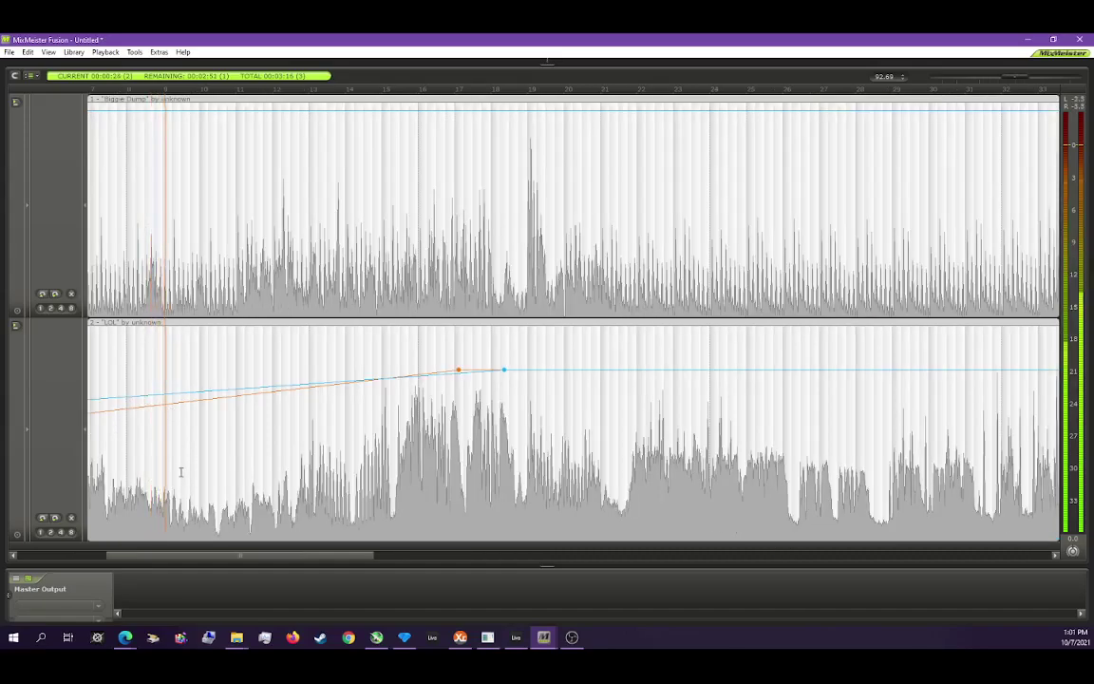
drag(213, 556, 109, 554)
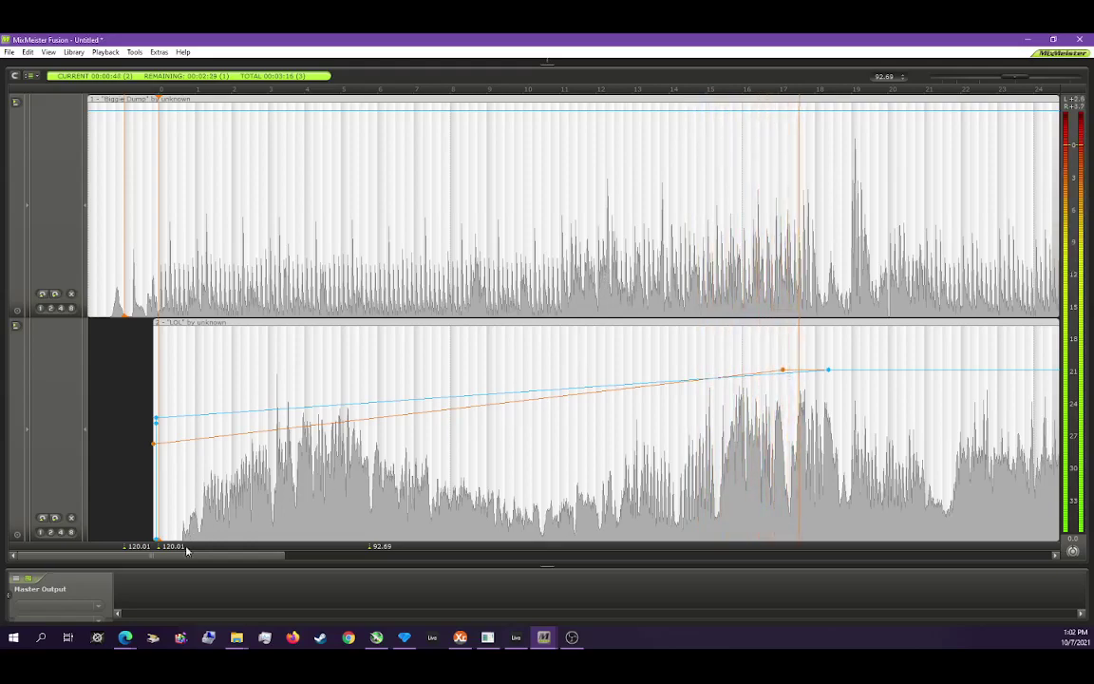
drag(234, 558, 359, 558)
scroll(376, 395, down, 2)
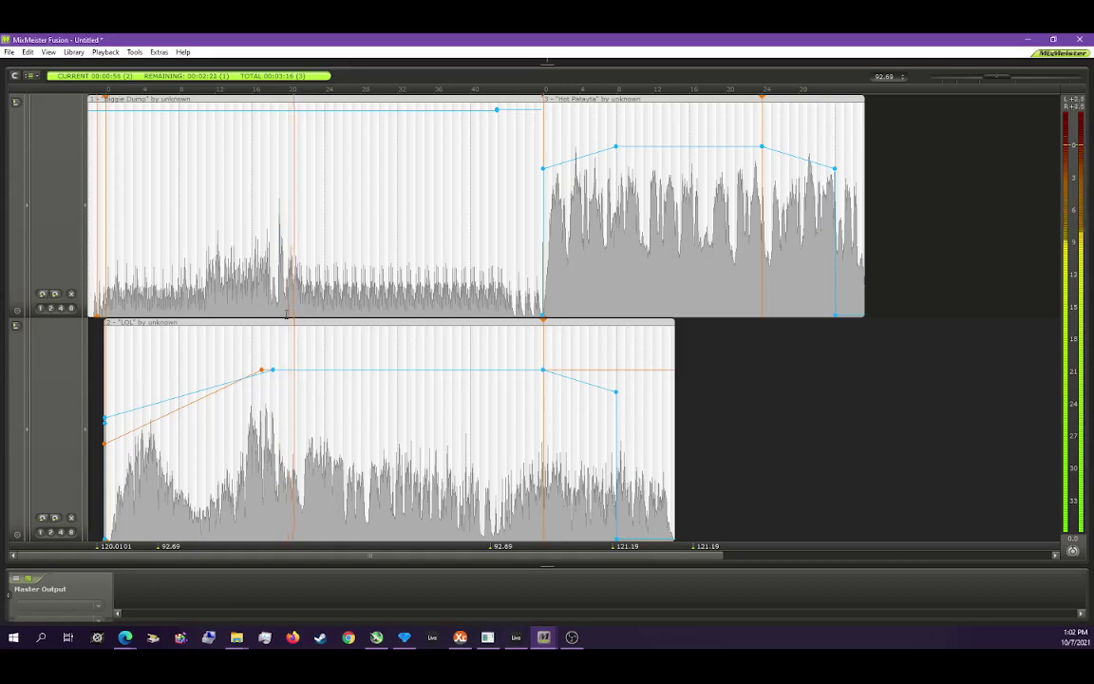
Step: Add two midrange markers to Biggie Dump near measures 19 and 23, with the second slightly higher than the first
right_click(282, 207)
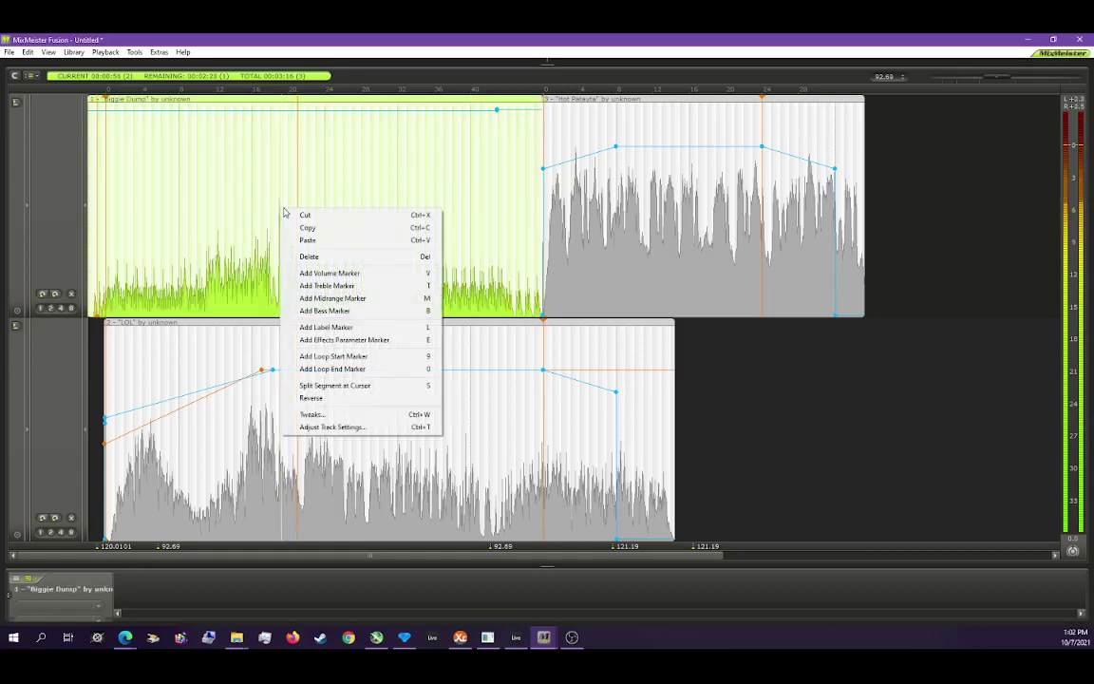
click(331, 298)
right_click(409, 228)
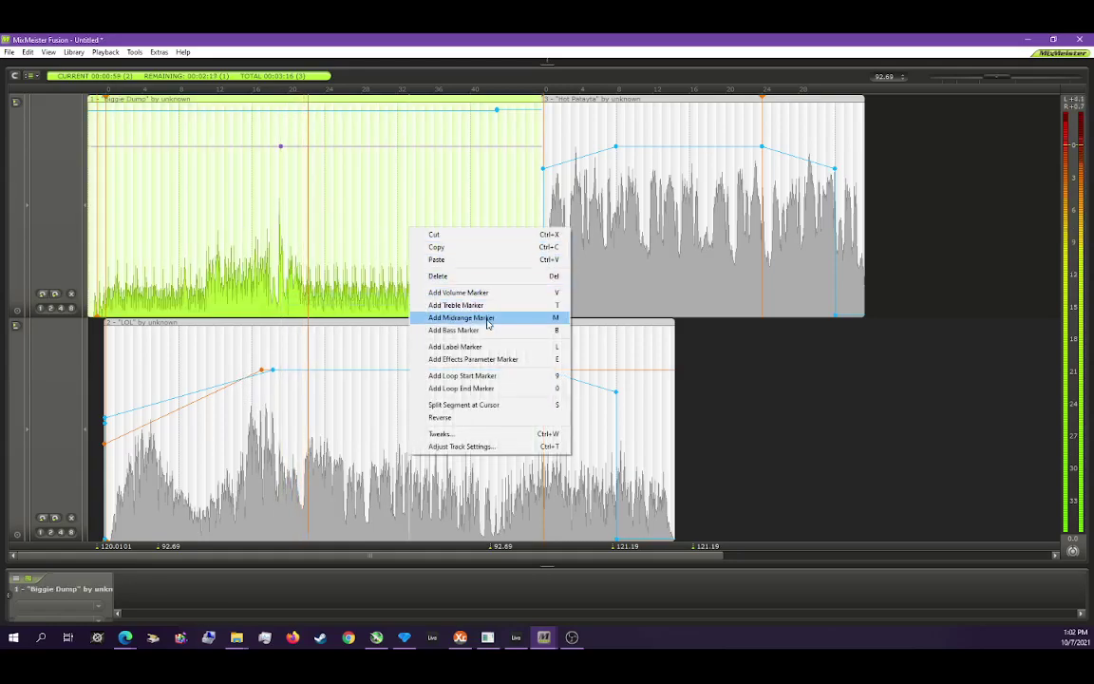
click(490, 318)
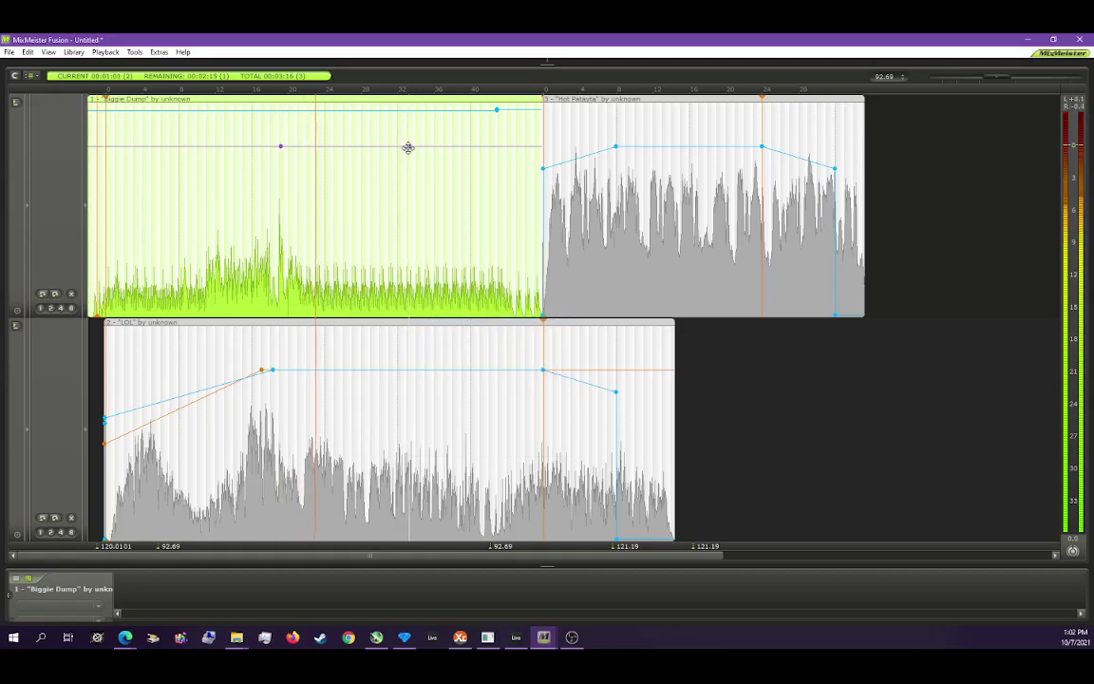
drag(335, 140, 320, 135)
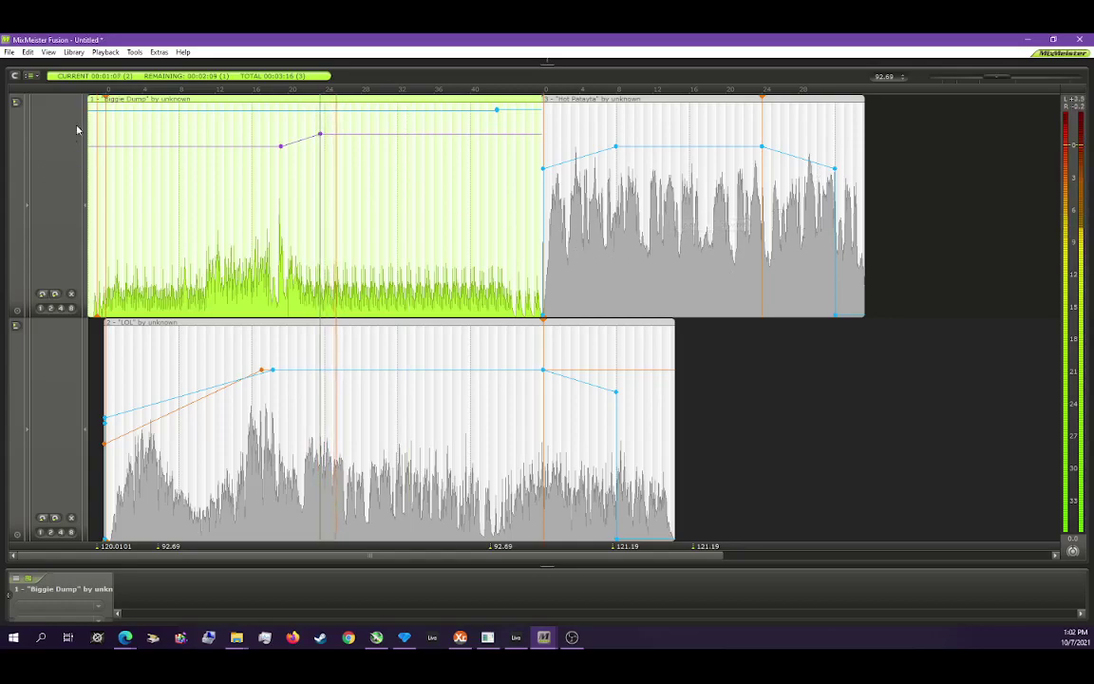
Step: Set the timeline to 4 strips and pull LOL's outro anchor, together with Hot Patayta's start, back to about measure 29
click(32, 75)
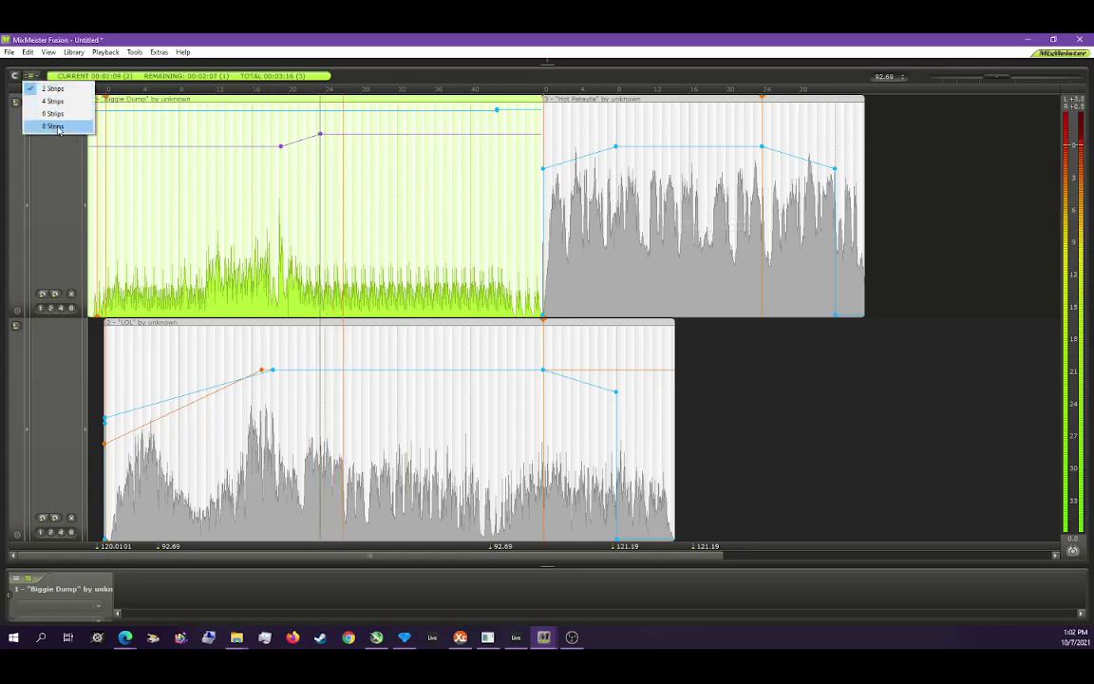
click(54, 101)
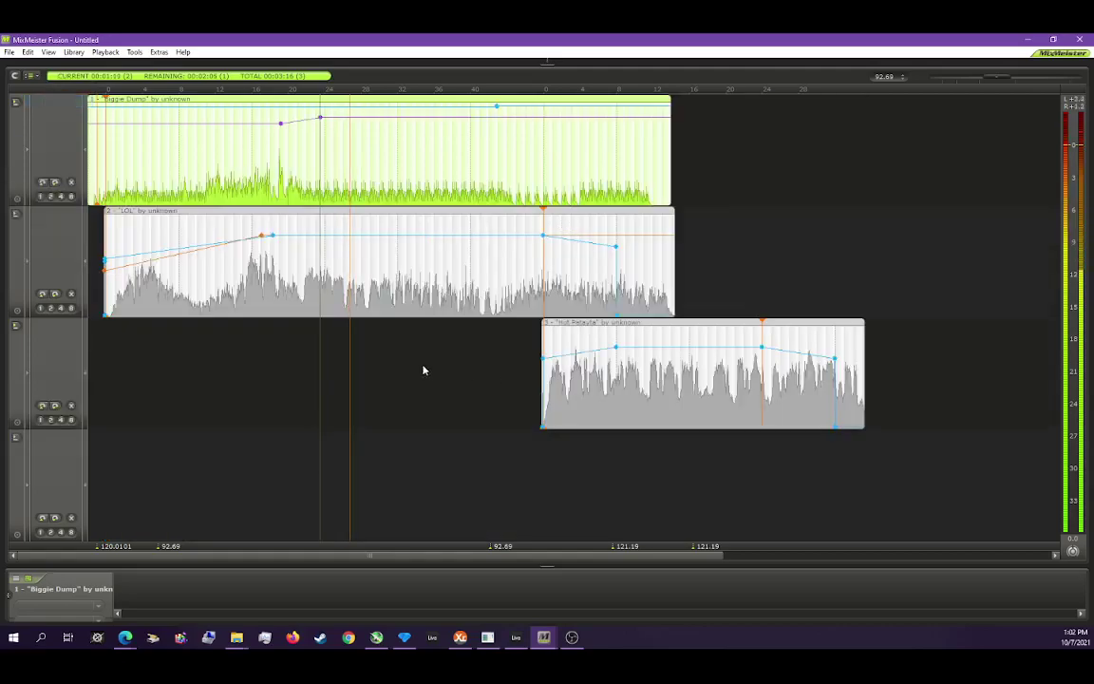
click(539, 287)
drag(539, 286, 372, 310)
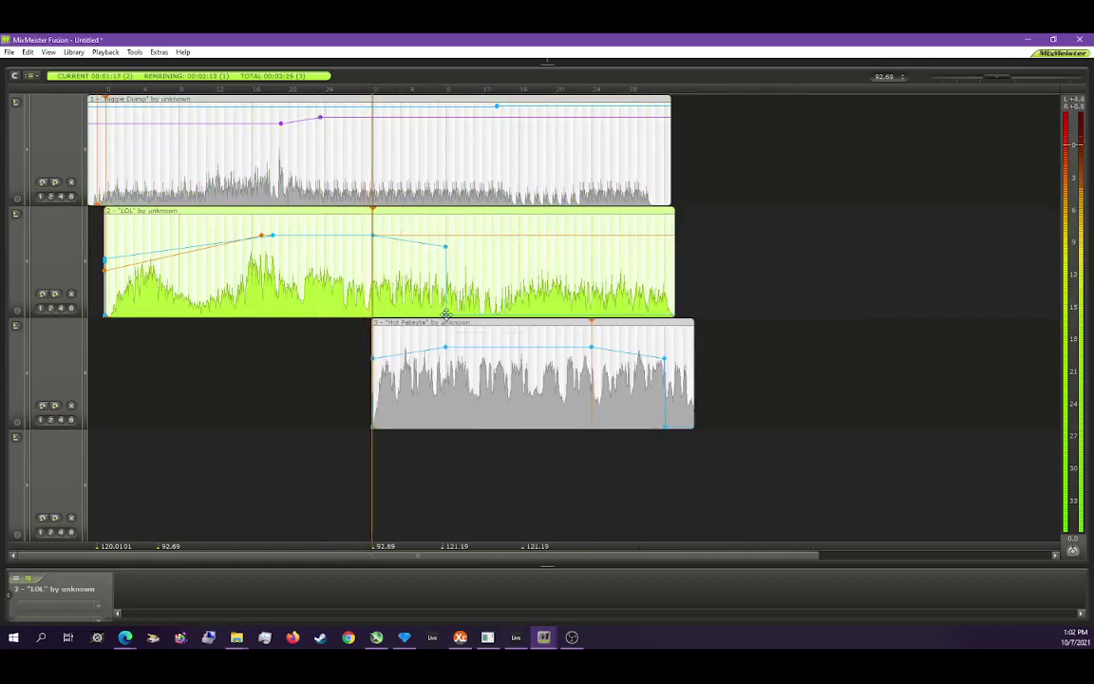
Step: Raise the two volume markers after LOL's outro anchor to +0.00 dB so its volume curve stays level
drag(537, 260, 574, 234)
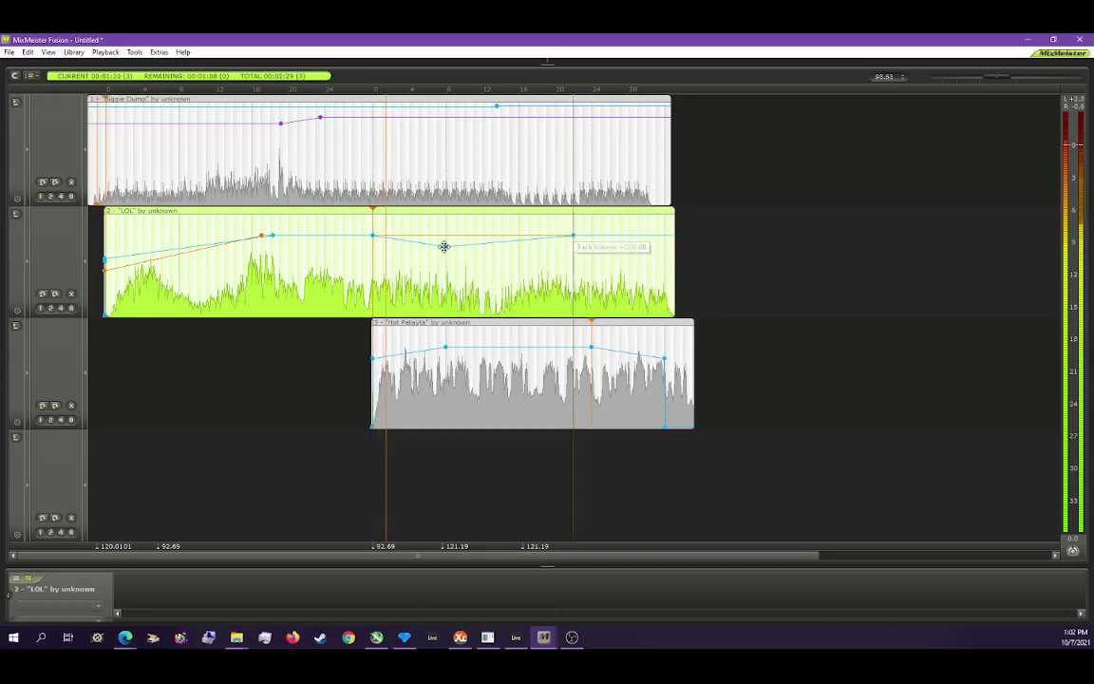
drag(446, 246, 452, 236)
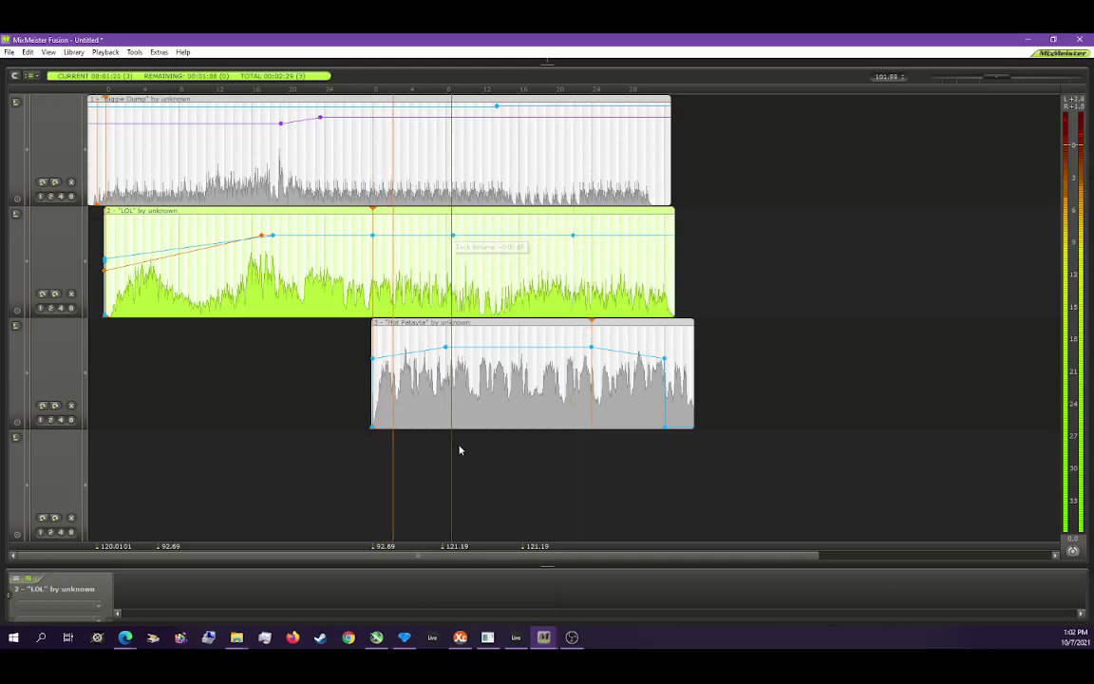
scroll(416, 435, up, 3)
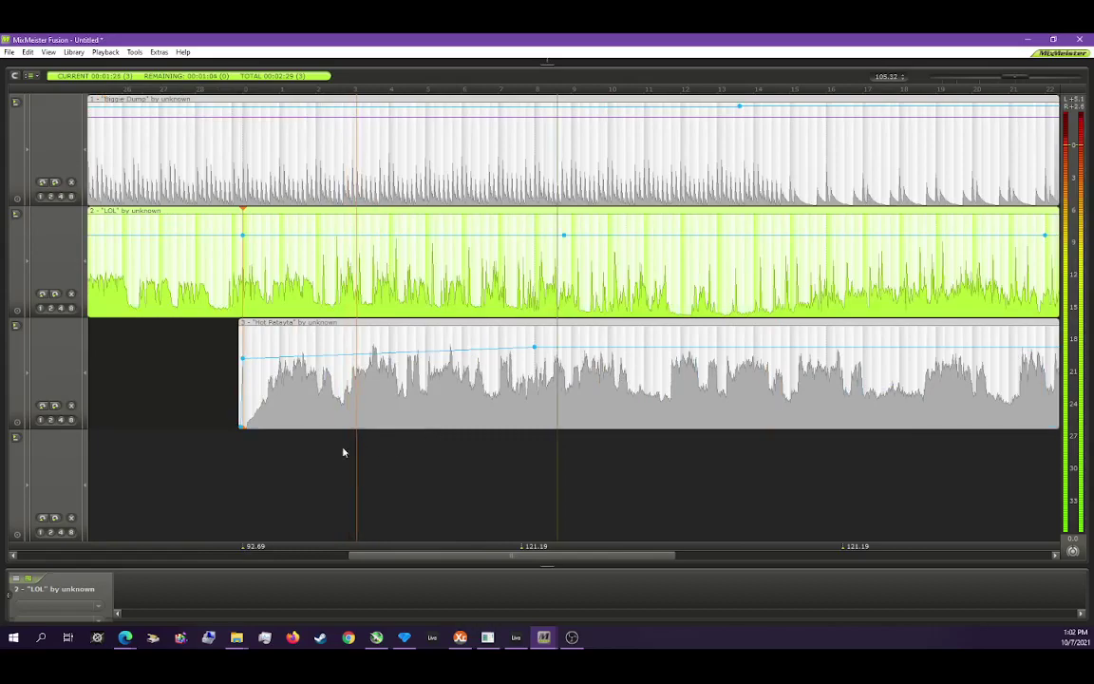
scroll(283, 454, up, 2)
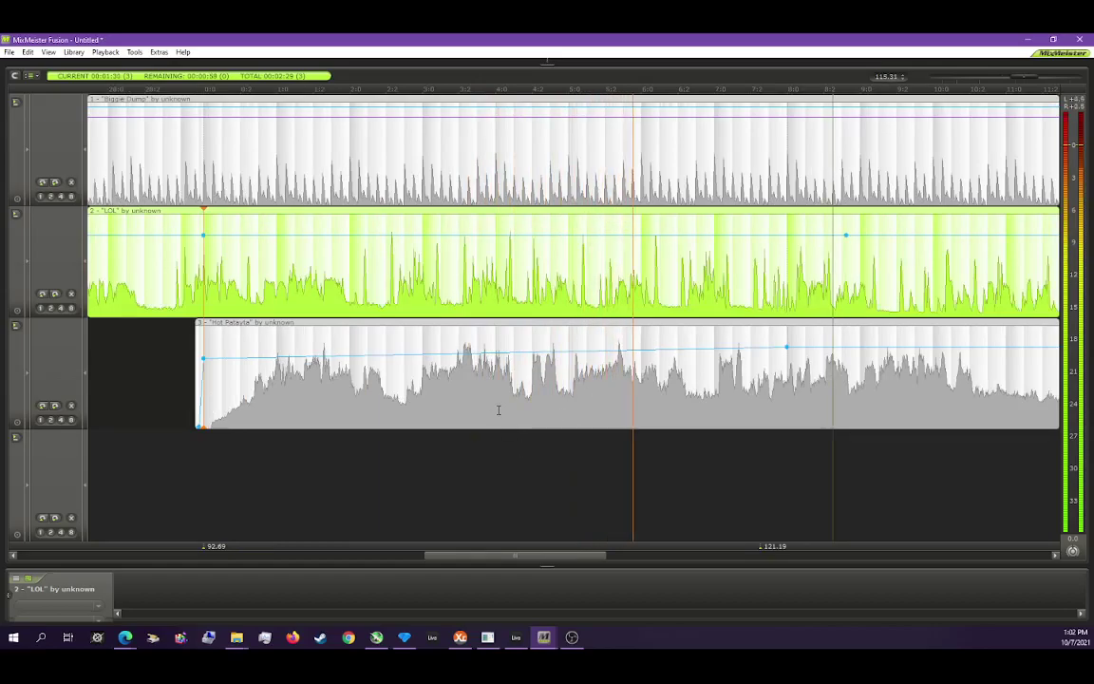
Step: Move LOL's outro anchor and Hot Patayta's start later in the mix, to about measure 40 of LOL
scroll(498, 409, down, 2)
scroll(500, 408, down, 2)
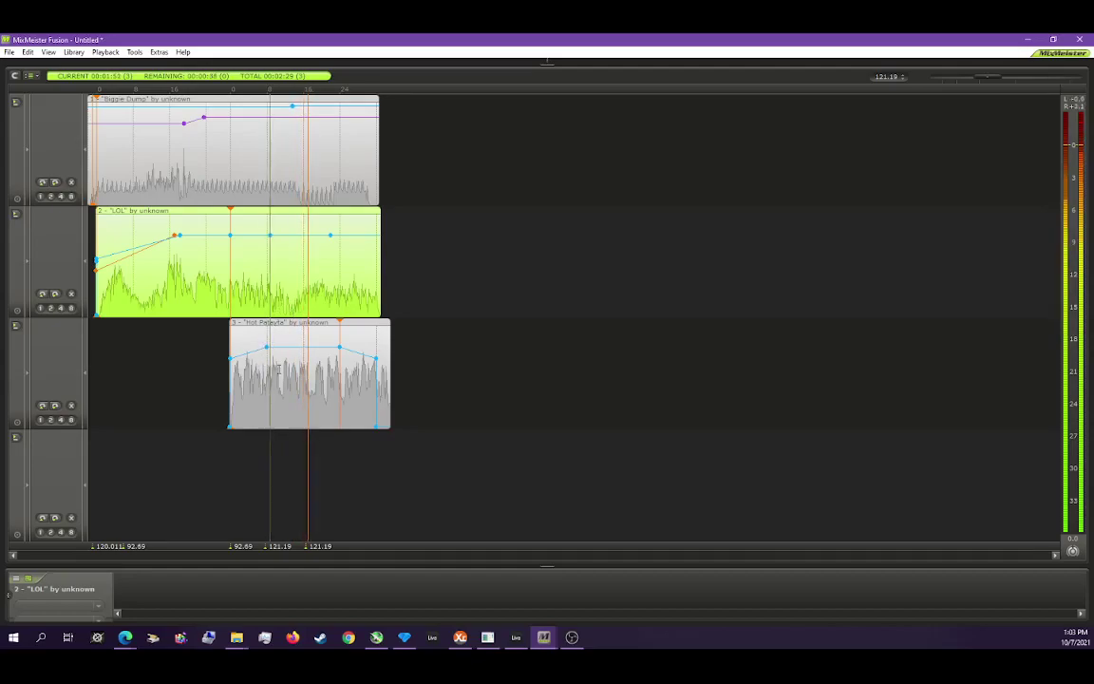
scroll(277, 365, up, 2)
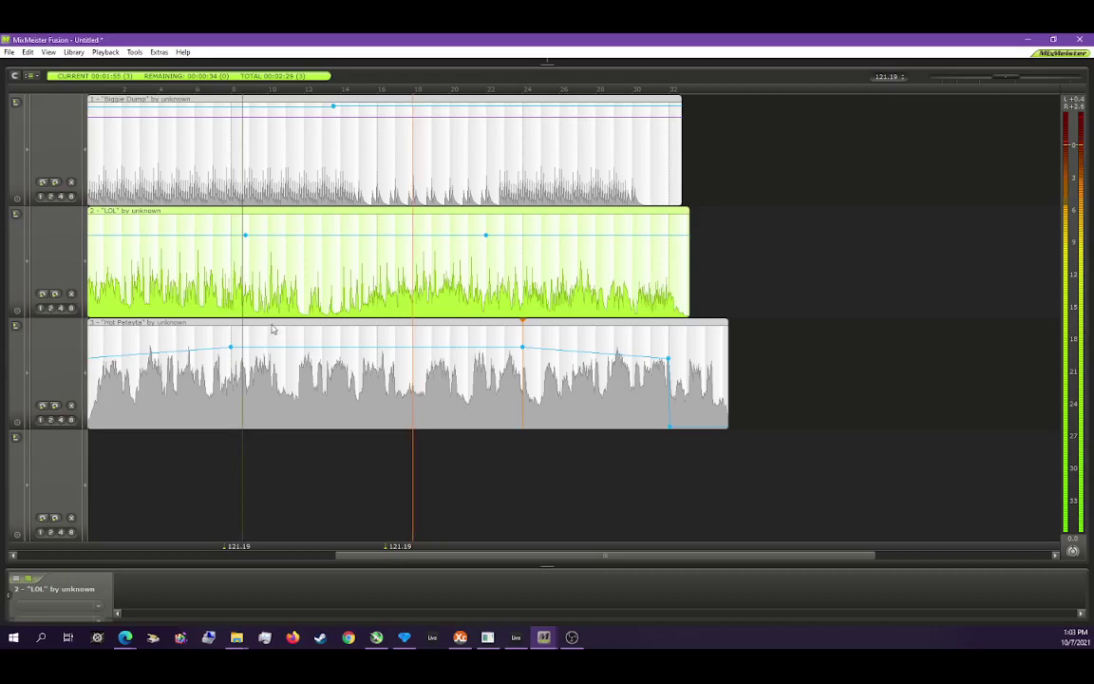
scroll(257, 327, down, 2)
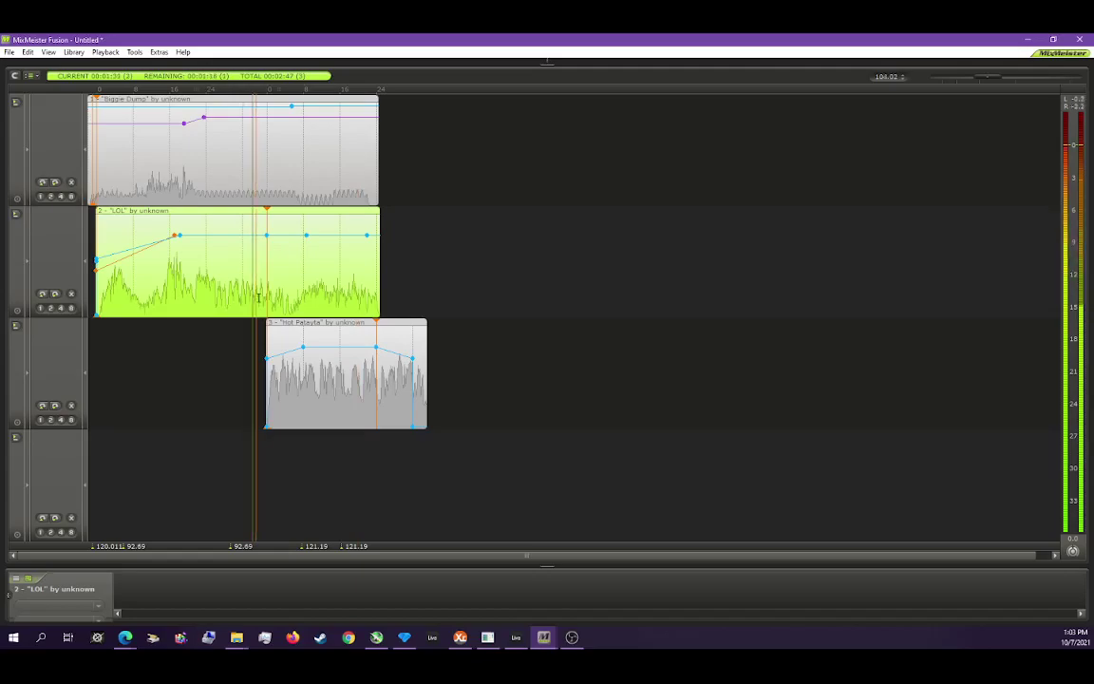
scroll(261, 294, up, 1)
scroll(268, 302, up, 1)
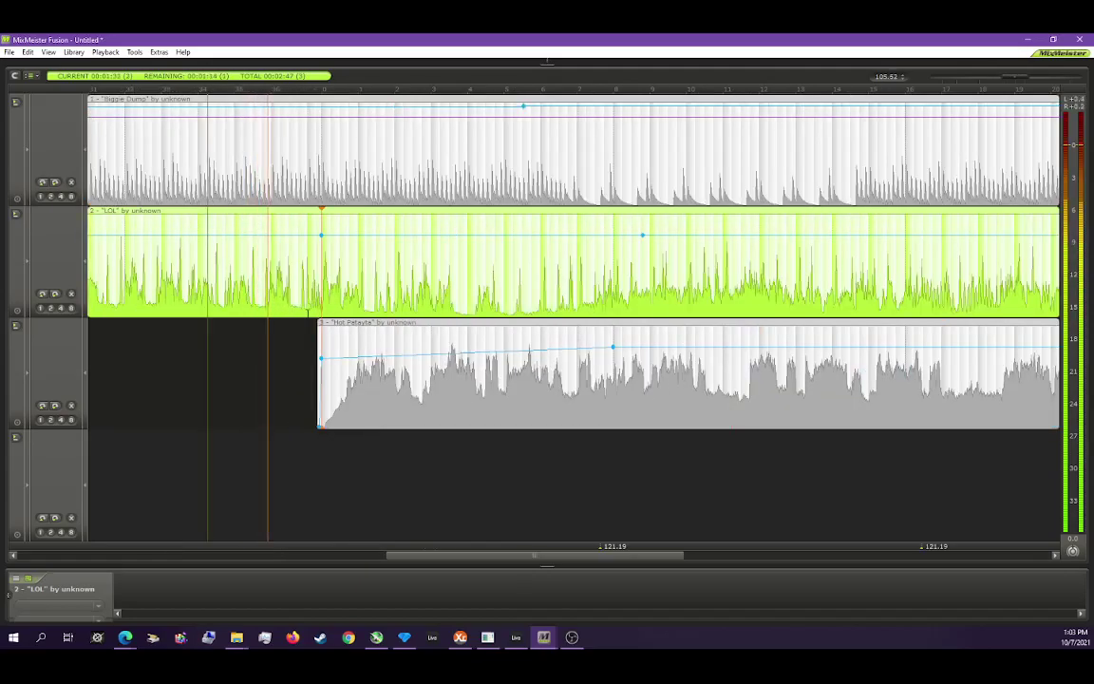
drag(341, 295, 435, 288)
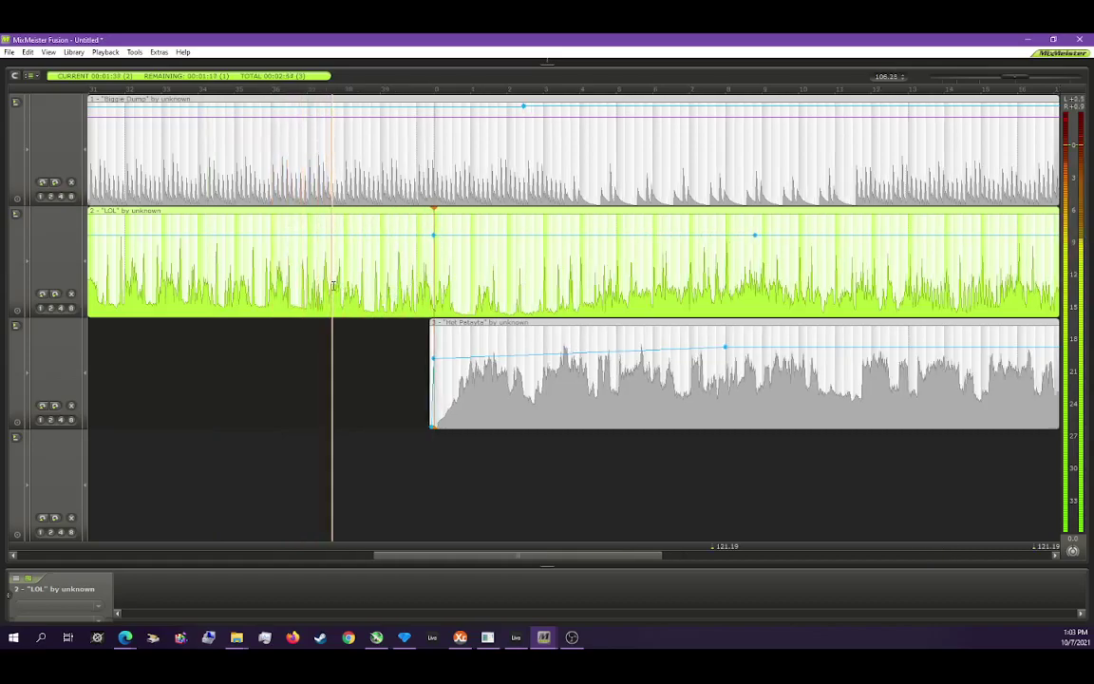
Step: Play the mix from Biggie Dump's first midrange marker near measure 19 and inspect that section up close
scroll(332, 285, down, 3)
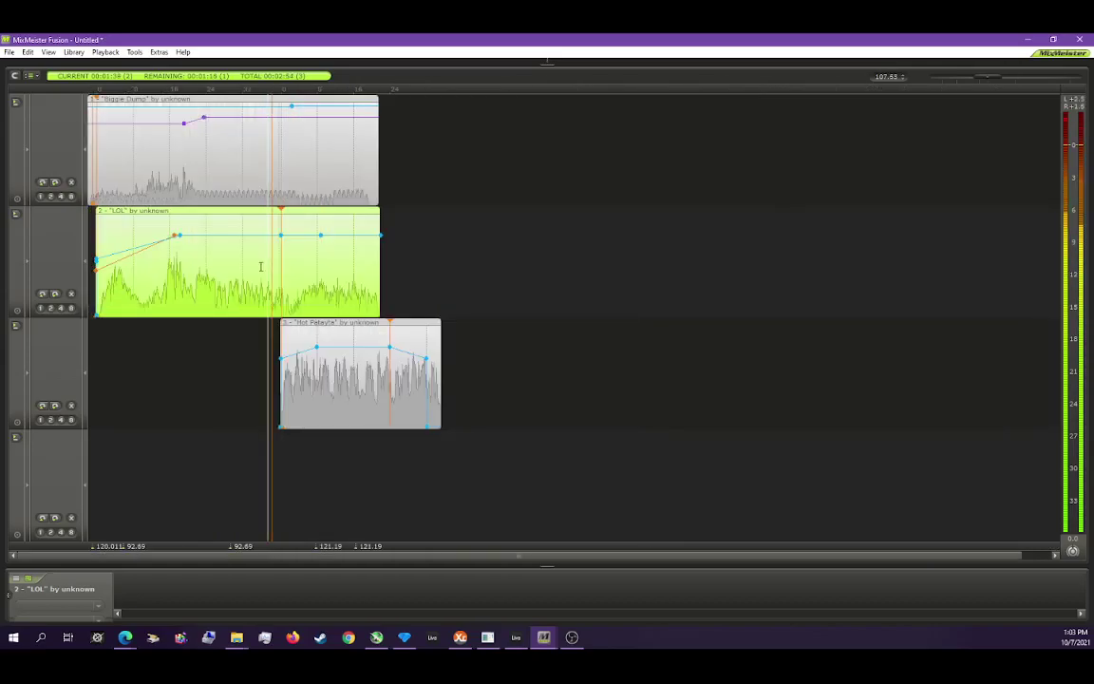
right_click(252, 135)
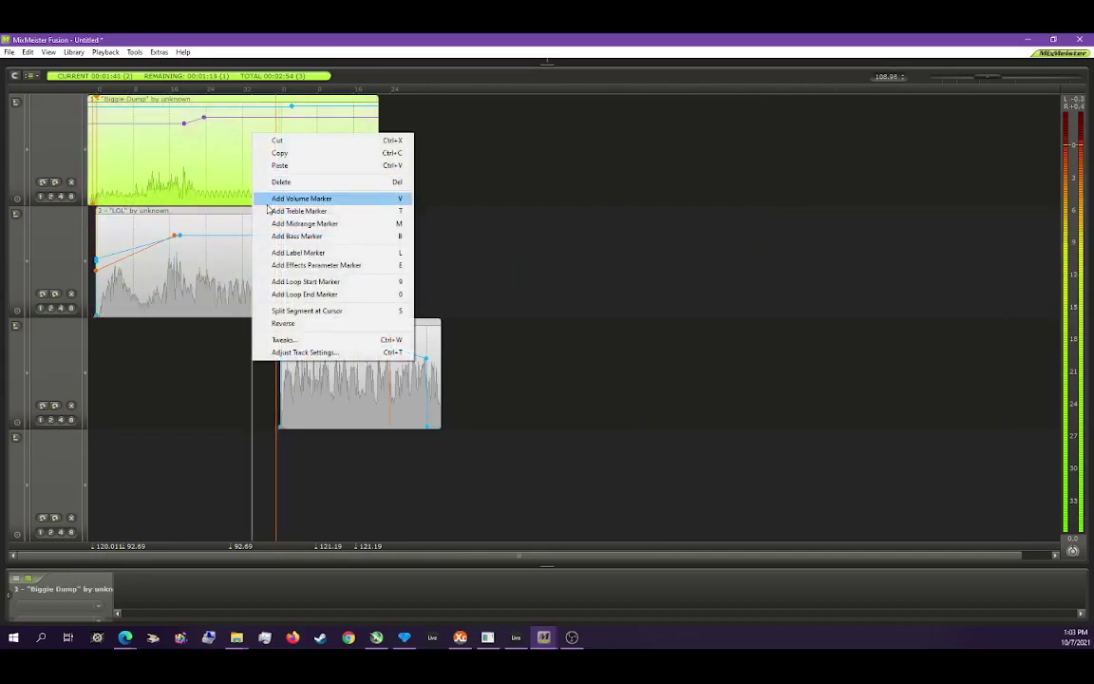
click(183, 161)
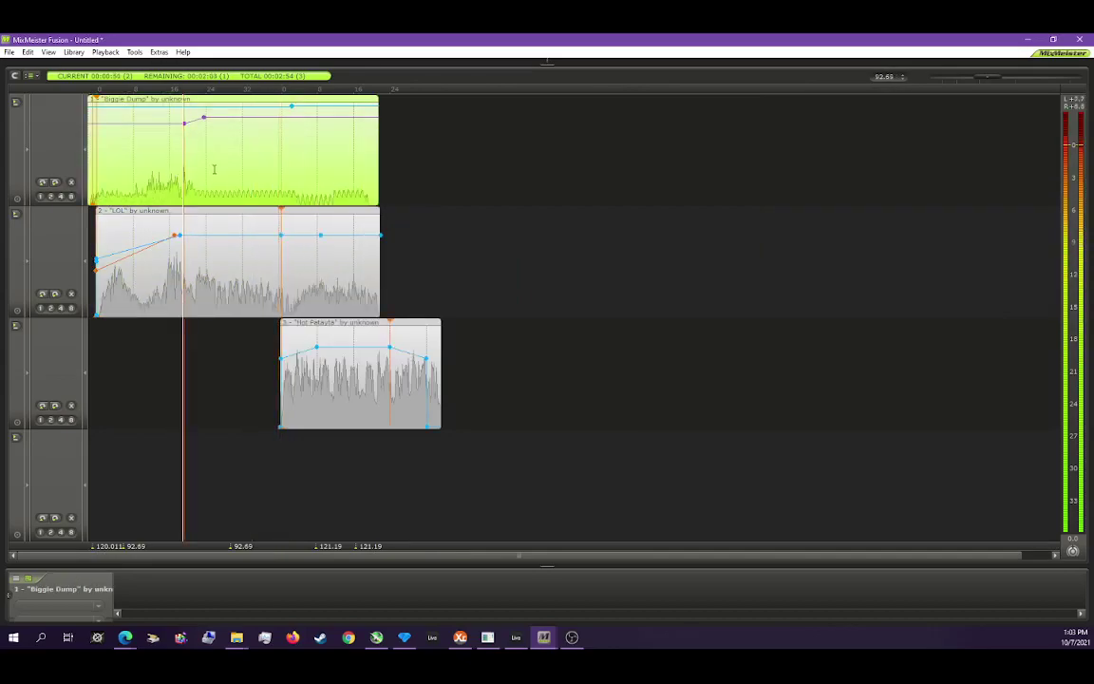
scroll(175, 294, up, 2)
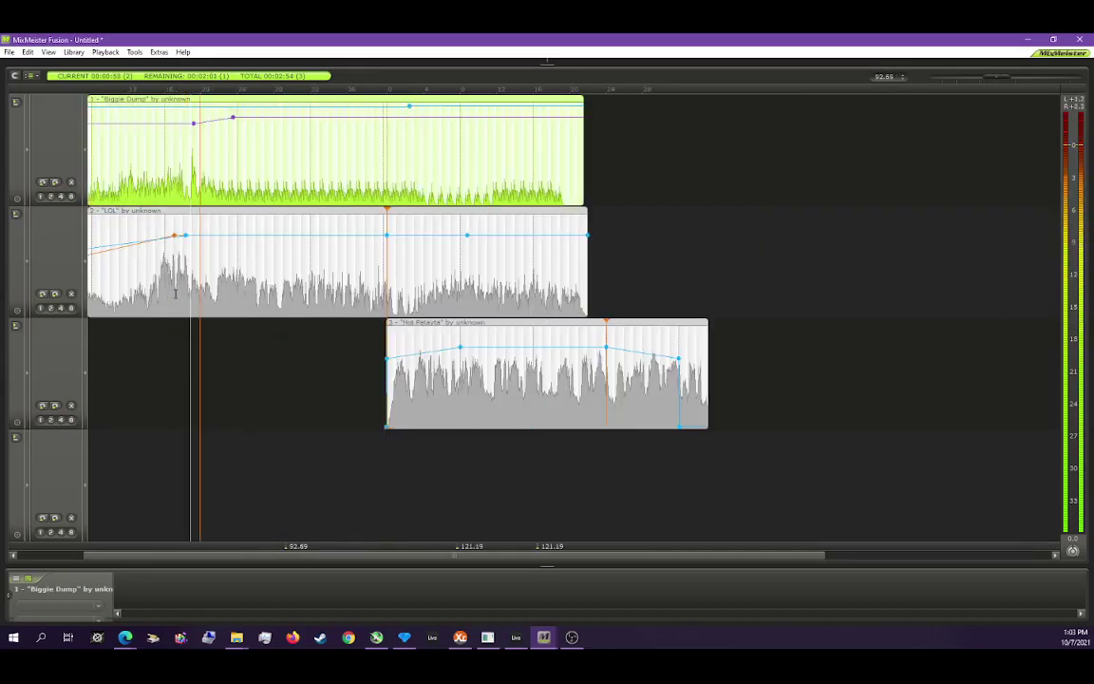
scroll(175, 295, up, 2)
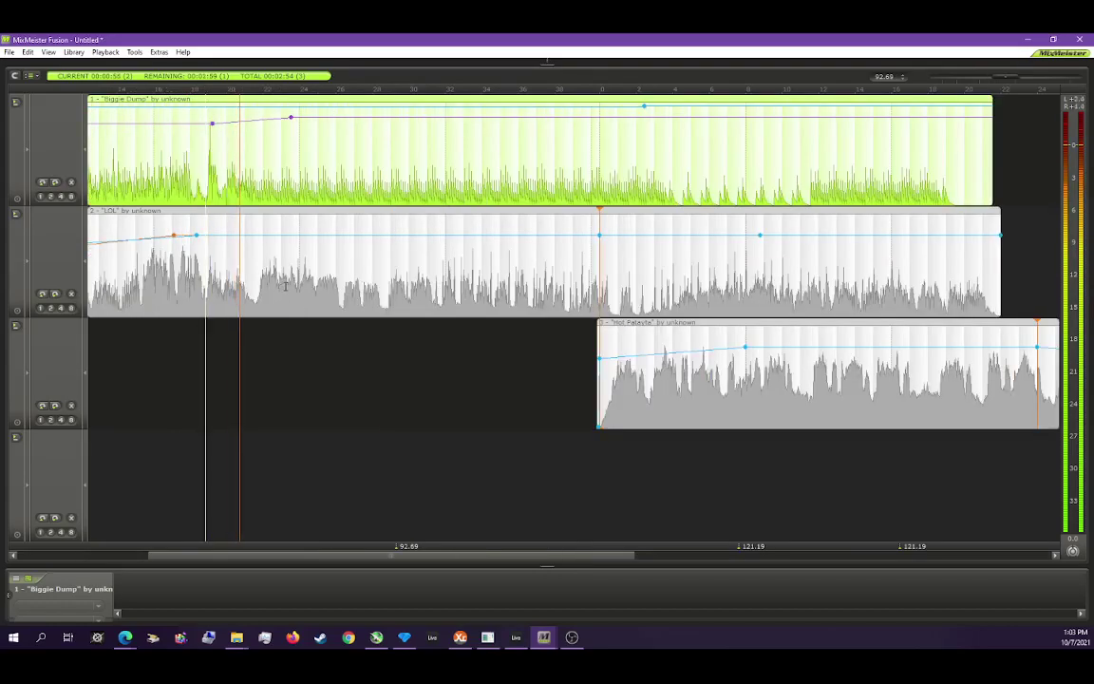
Step: Split the Biggie Dump segment at about measure 32
right_click(286, 285)
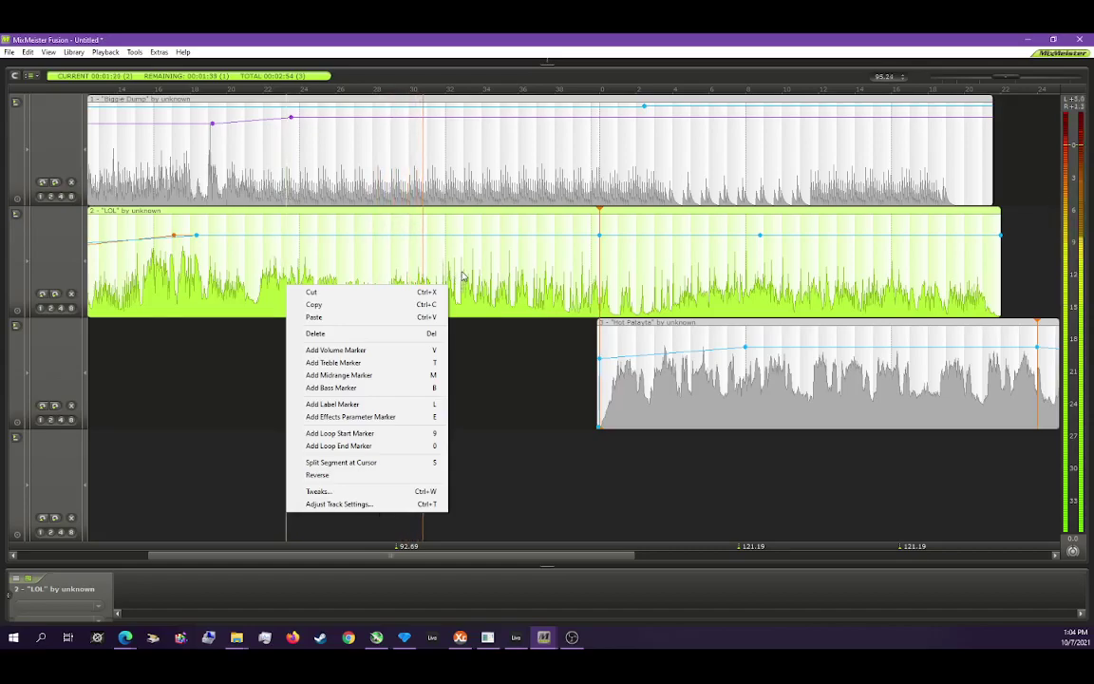
click(466, 161)
click(466, 161)
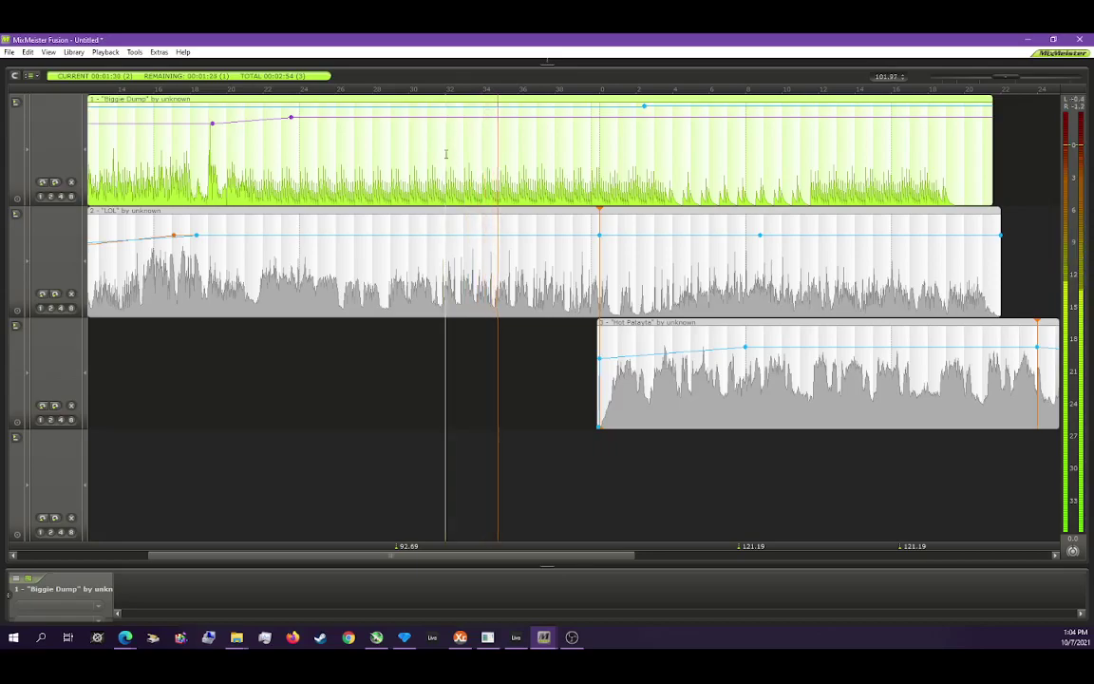
right_click(446, 156)
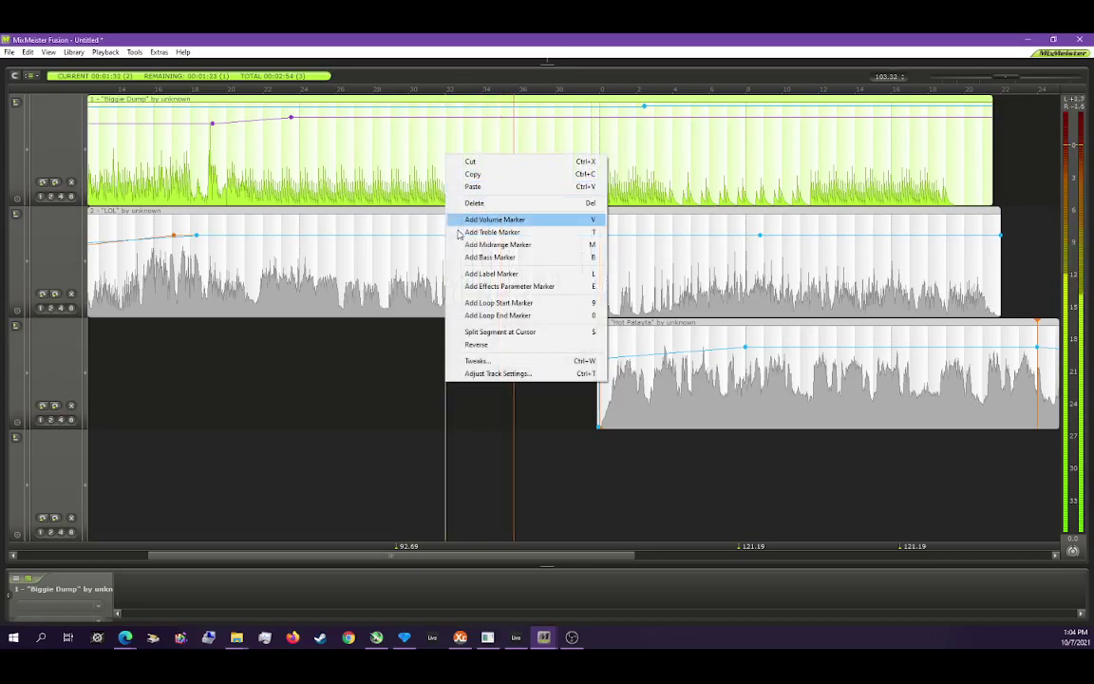
click(483, 333)
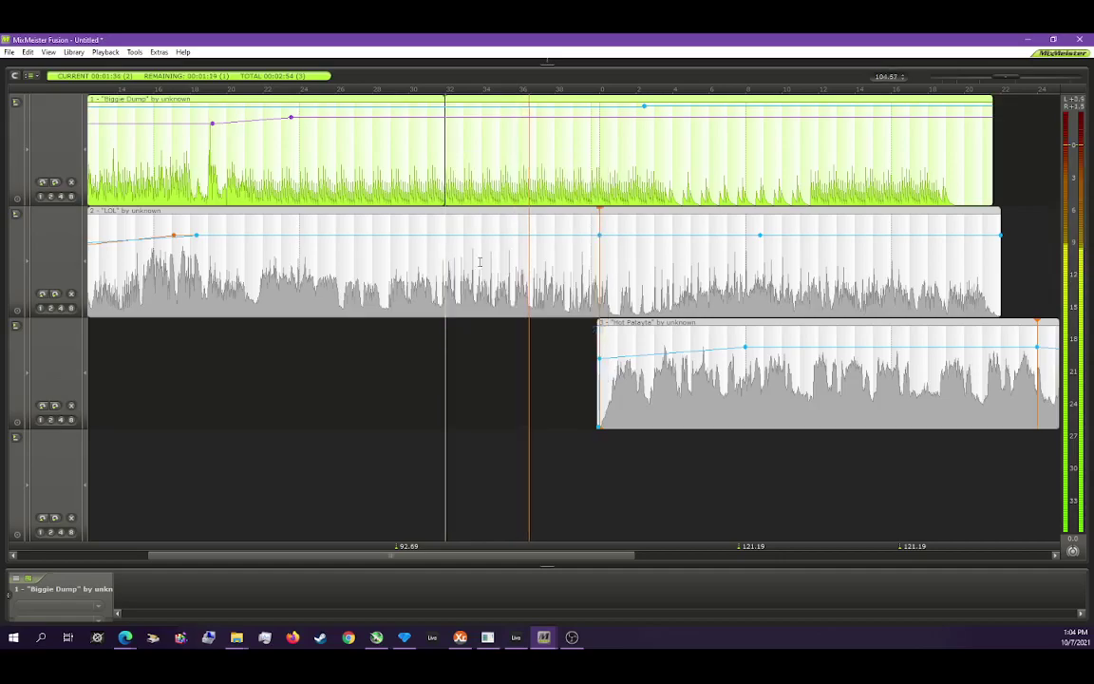
Step: Add volume markers to Biggie Dump at the measure 32 split and near measure 34, and lower the second onto the start of the later segment
right_click(441, 137)
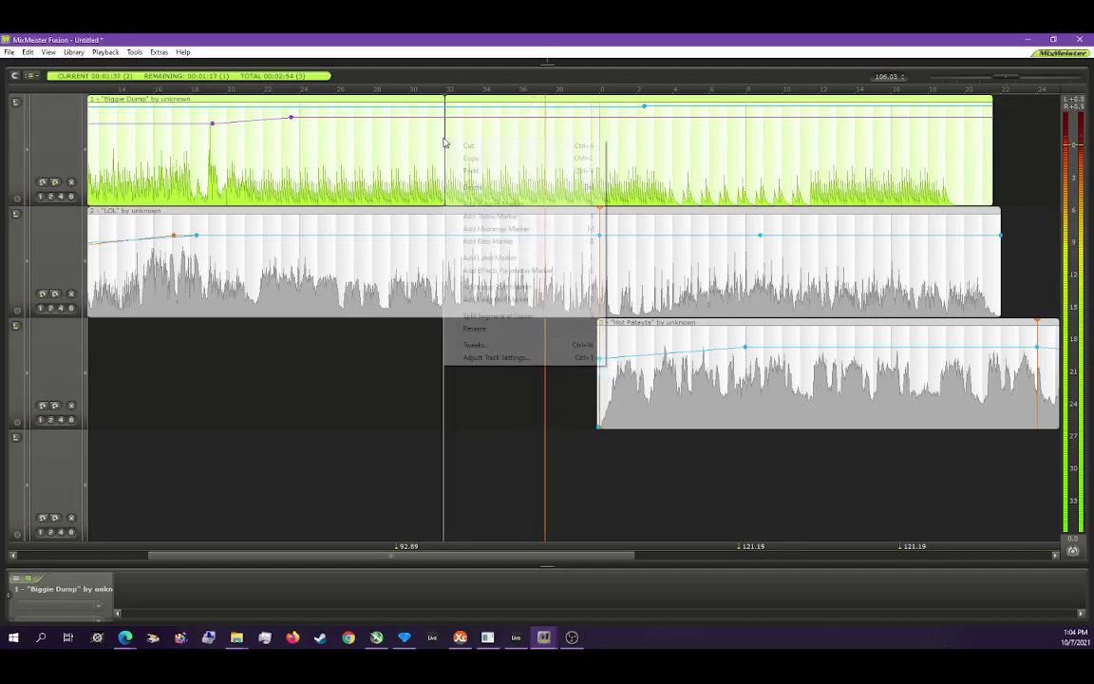
click(492, 205)
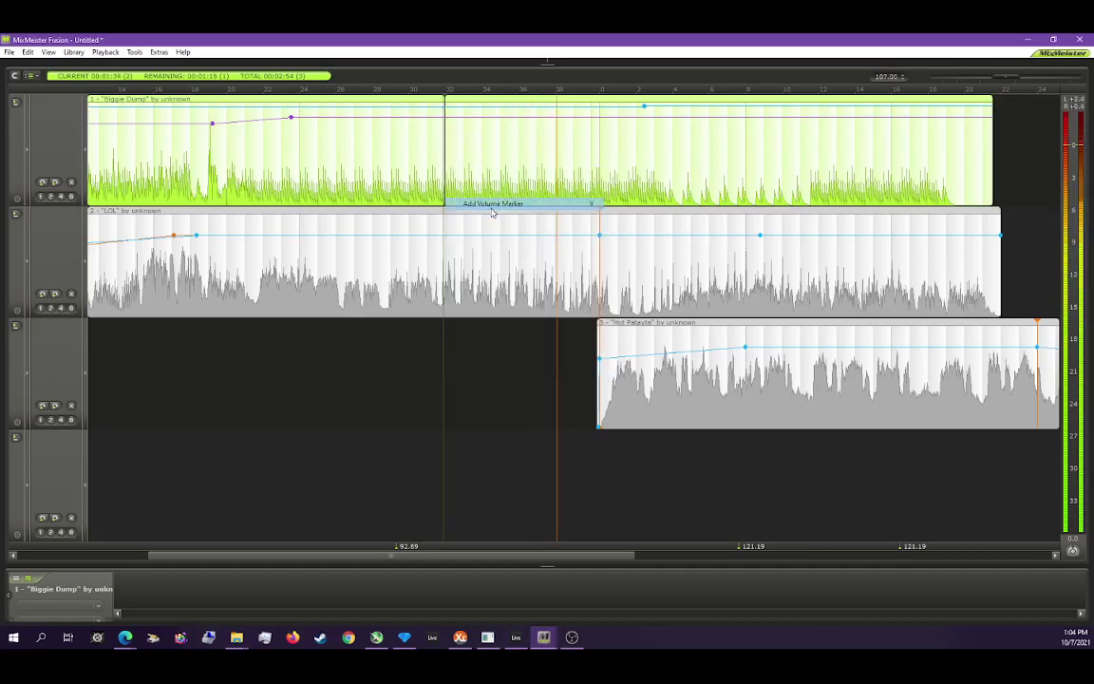
right_click(494, 139)
click(524, 212)
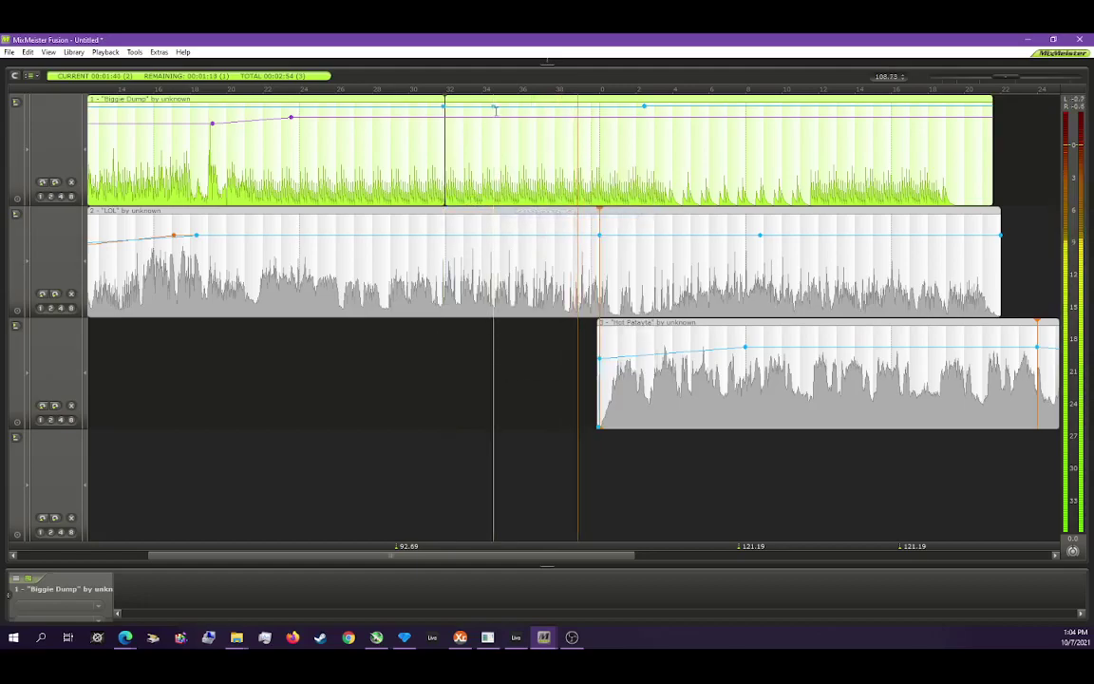
drag(493, 107, 444, 188)
click(444, 187)
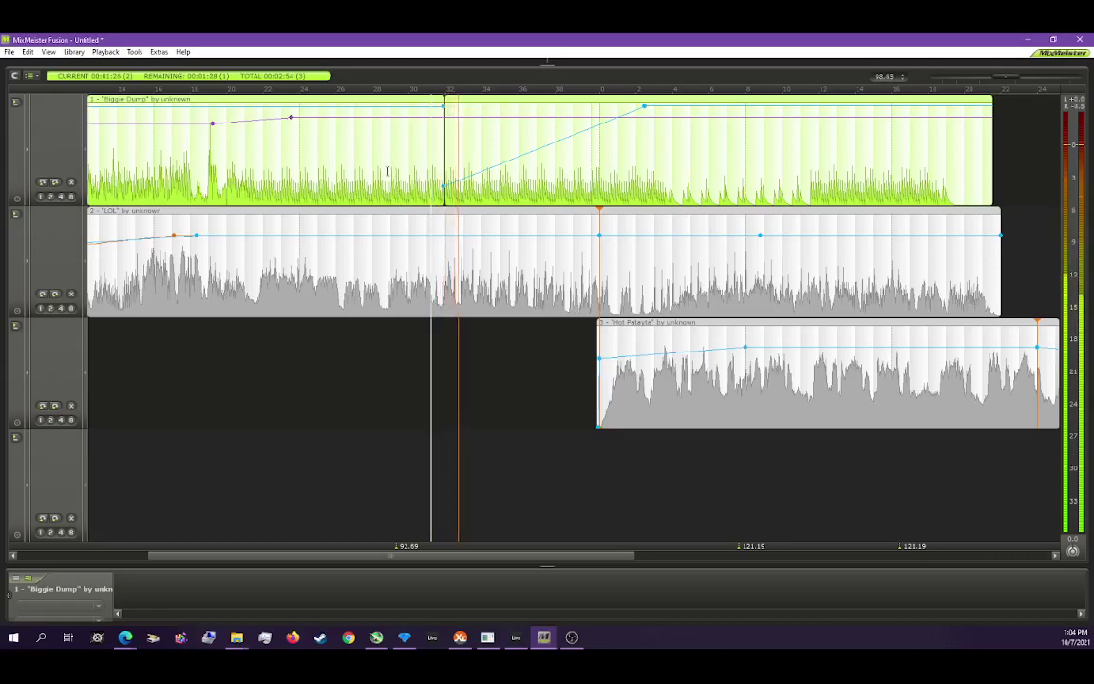
Step: Add a volume marker to Biggie Dump near measure 29.5 and pull the marker just before the split down to its minimum
click(400, 144)
right_click(401, 142)
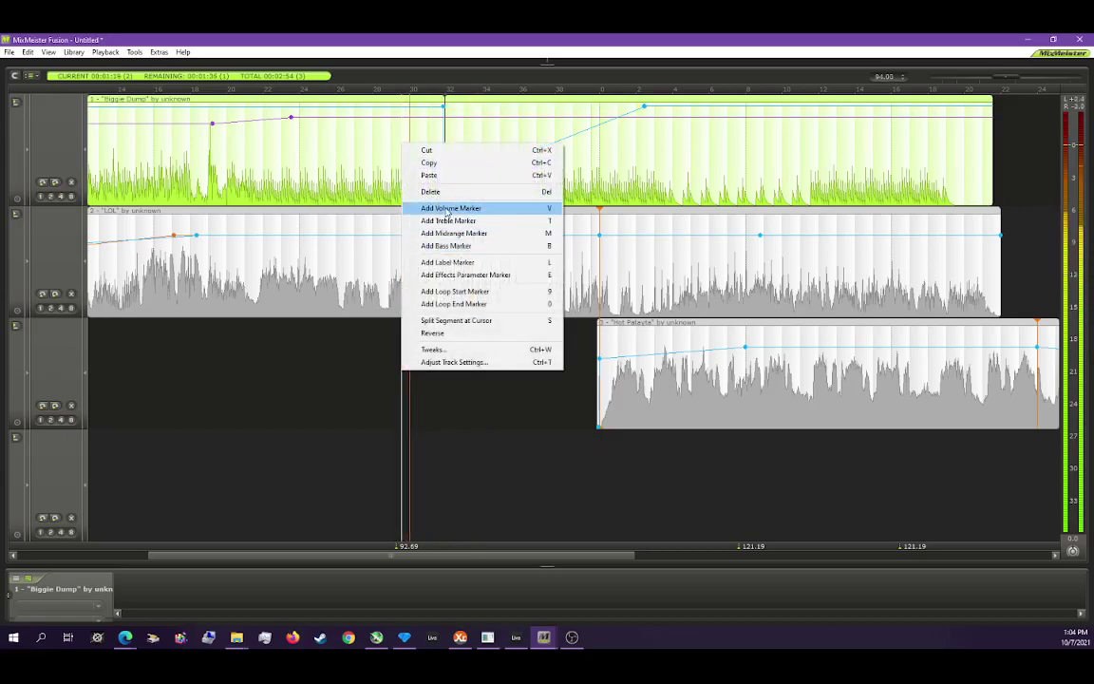
click(437, 207)
drag(444, 111, 442, 212)
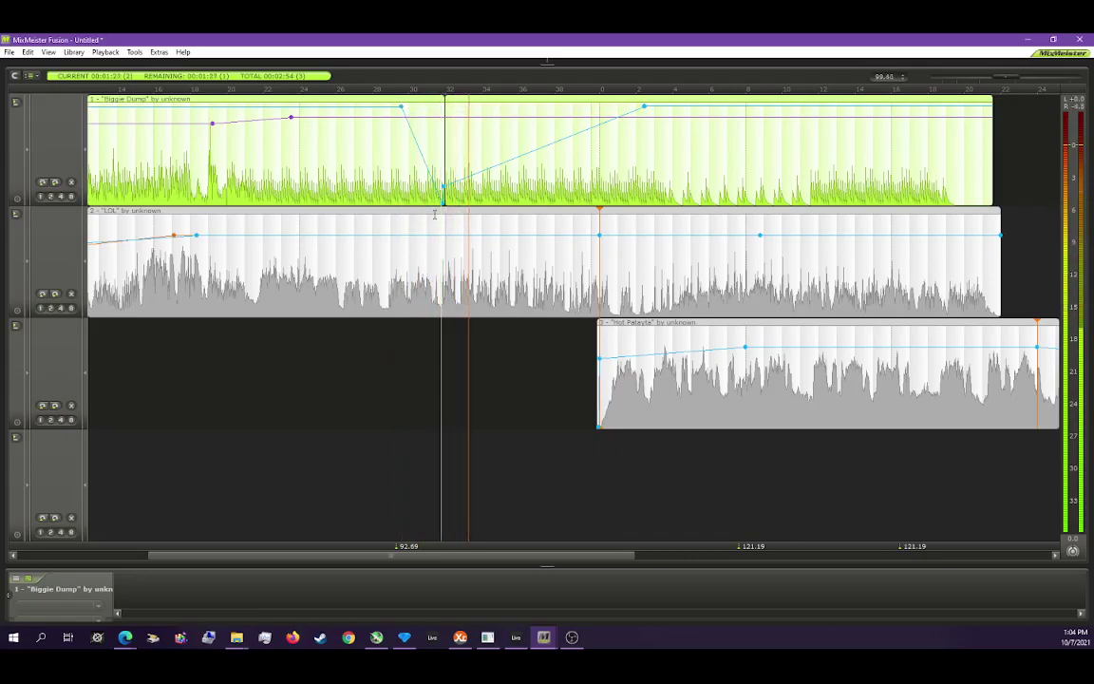
click(327, 377)
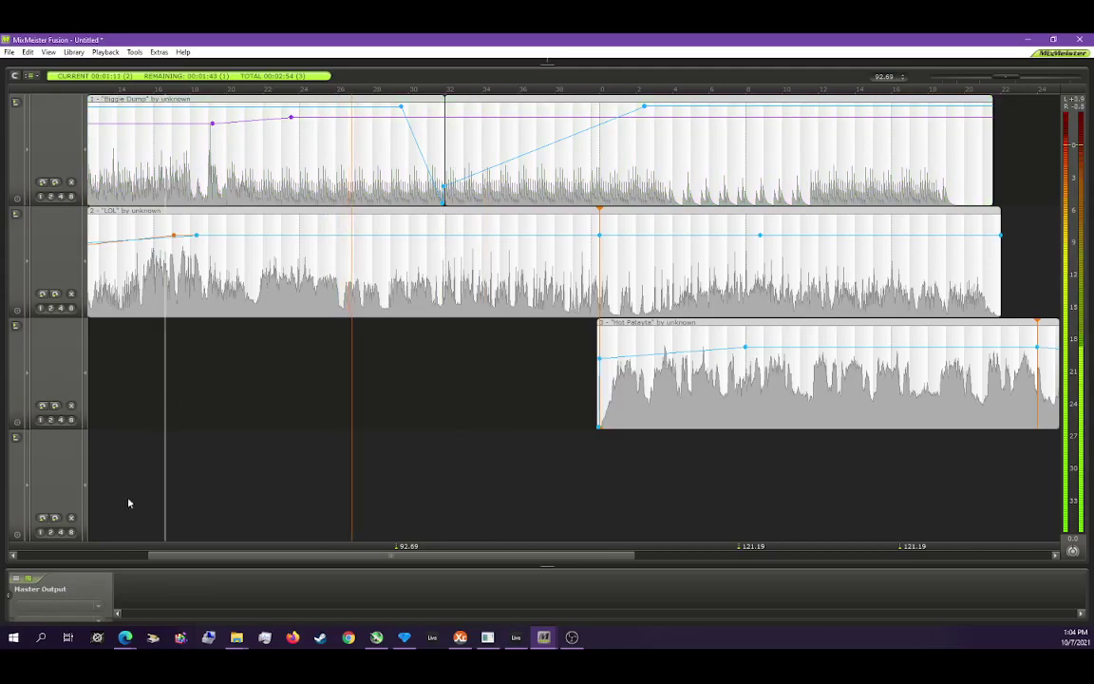
Step: Add two volume markers to Biggie Dump near measures 36.5 and 38, and pull the second to its minimum just before Hot Patayta's start
scroll(133, 542, left, 2)
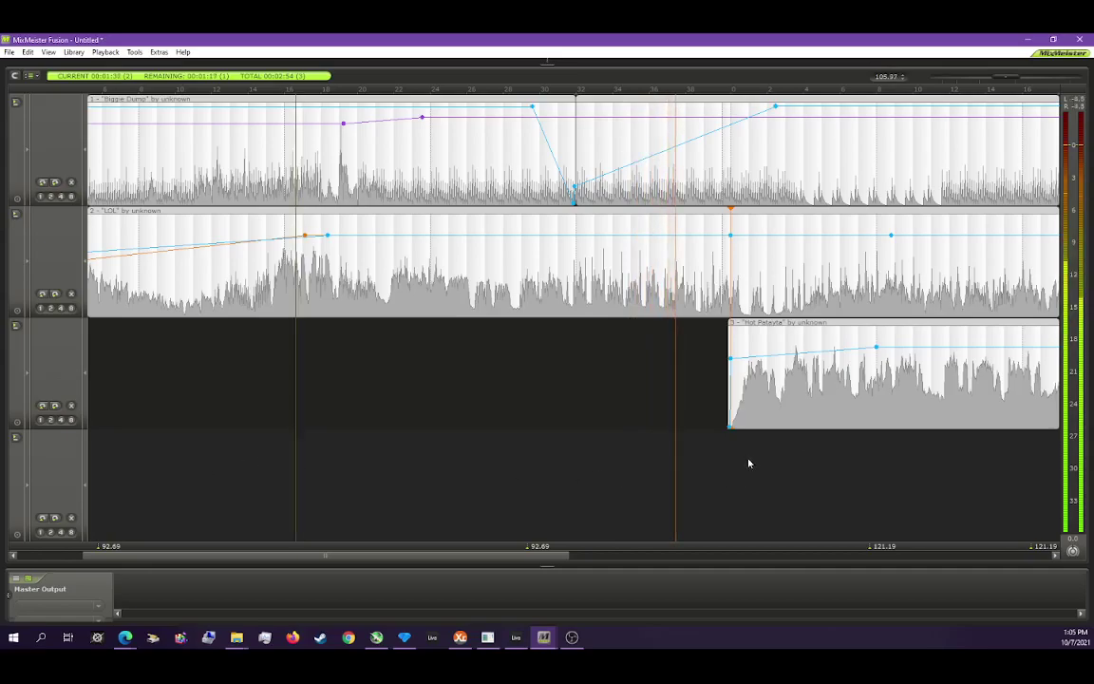
scroll(733, 376, up, 2)
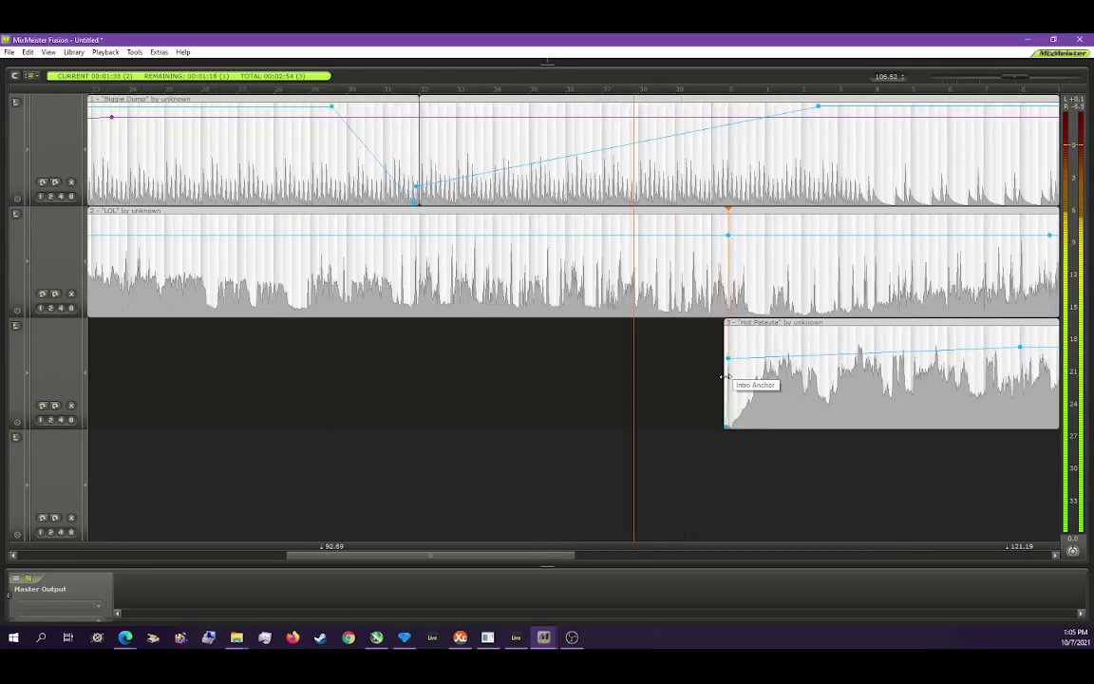
right_click(590, 154)
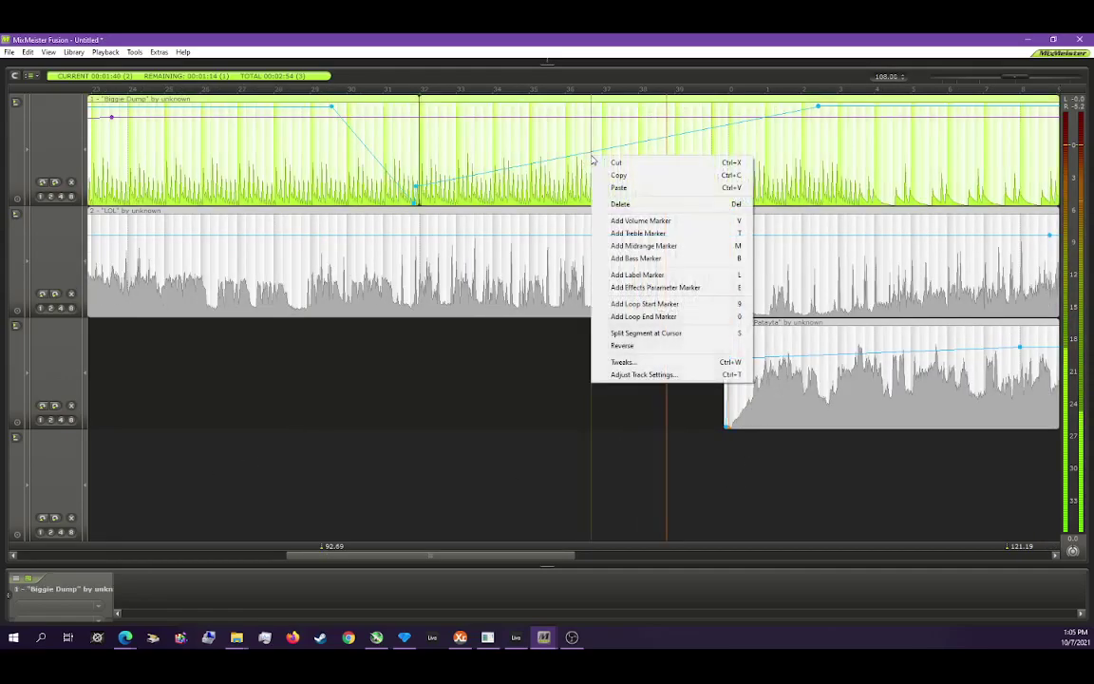
click(604, 221)
right_click(650, 141)
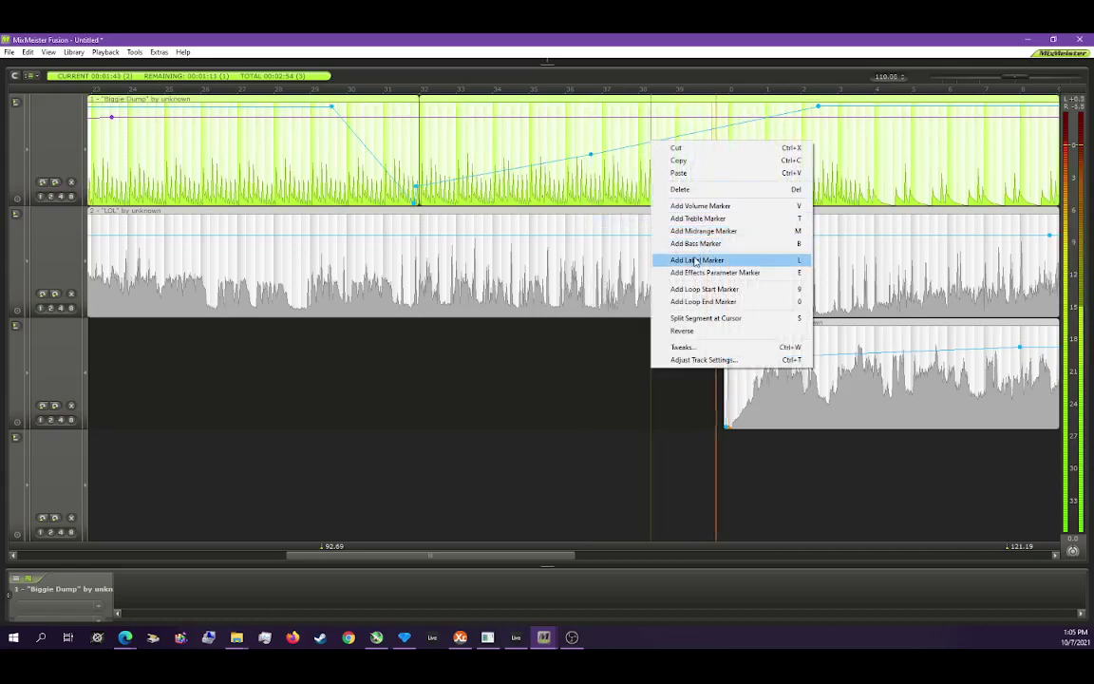
click(714, 207)
drag(647, 141, 720, 202)
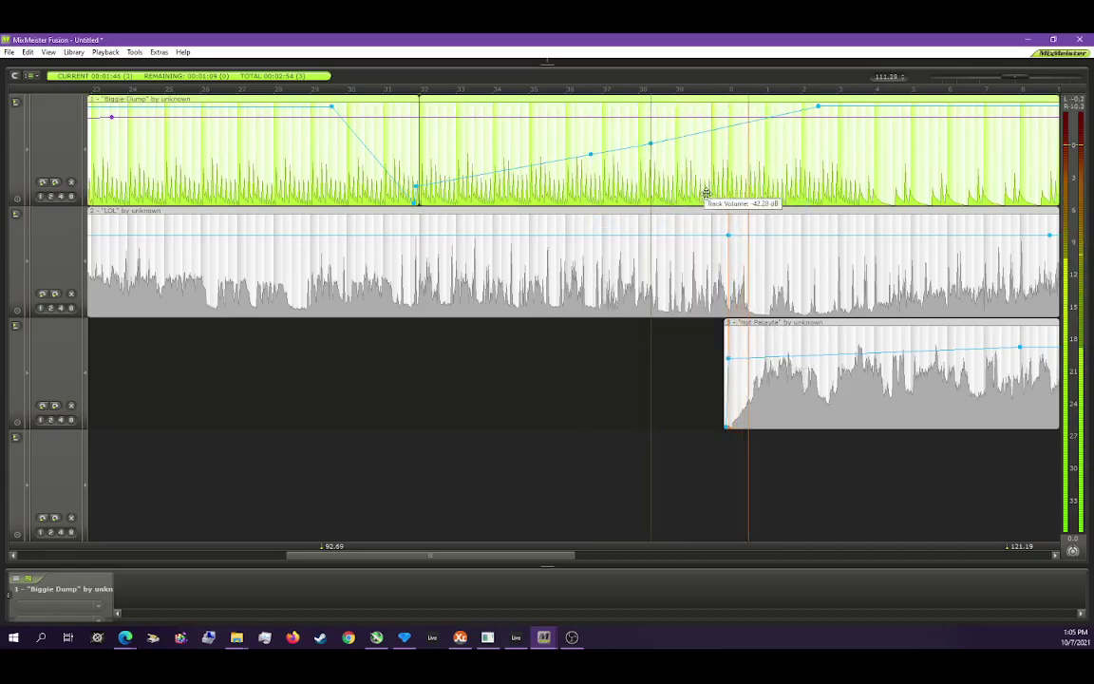
click(719, 221)
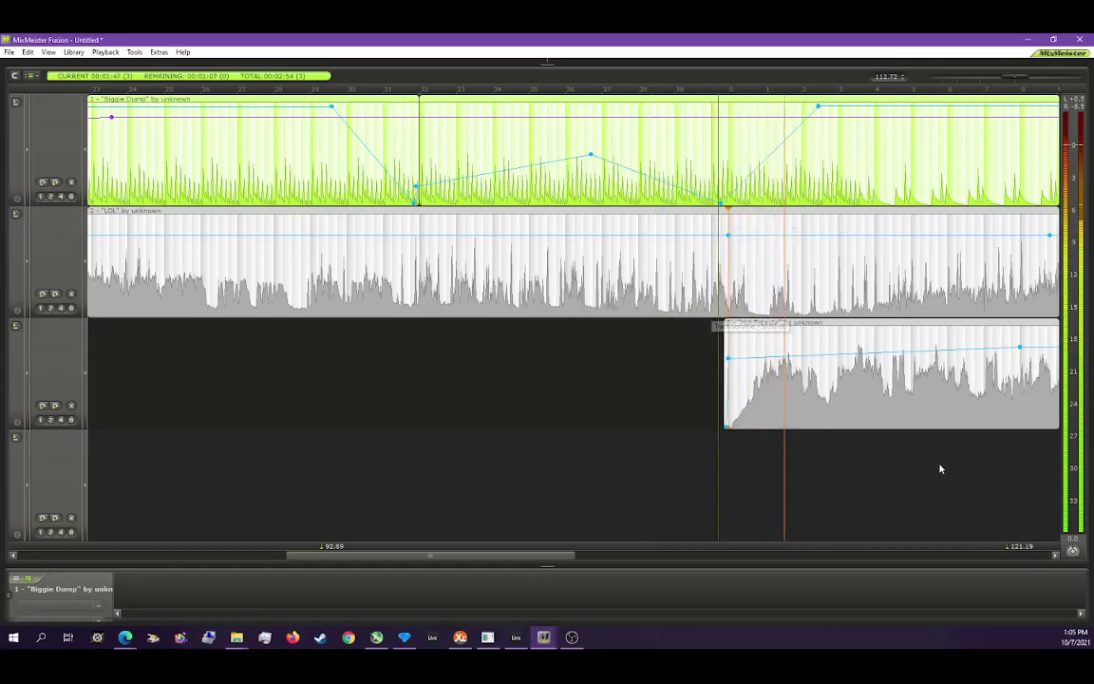
Step: Add a volume marker to LOL just after its outro anchor and raise the following marker to +10.00 dB about 3.5 measures in
click(1055, 555)
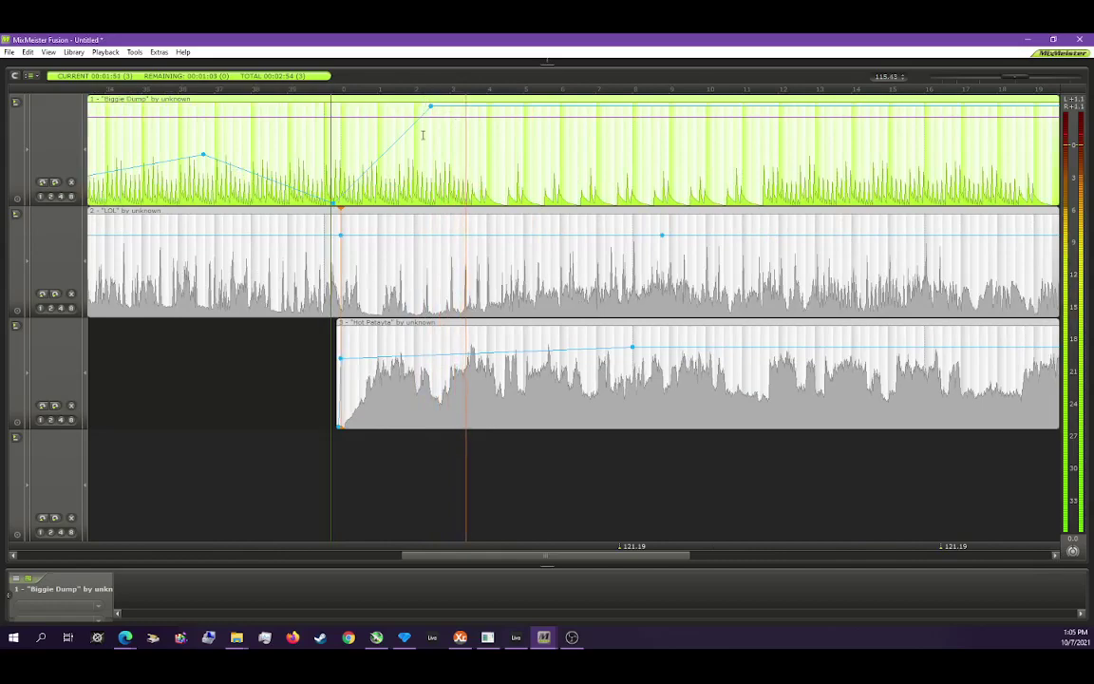
scroll(429, 221, down, 3)
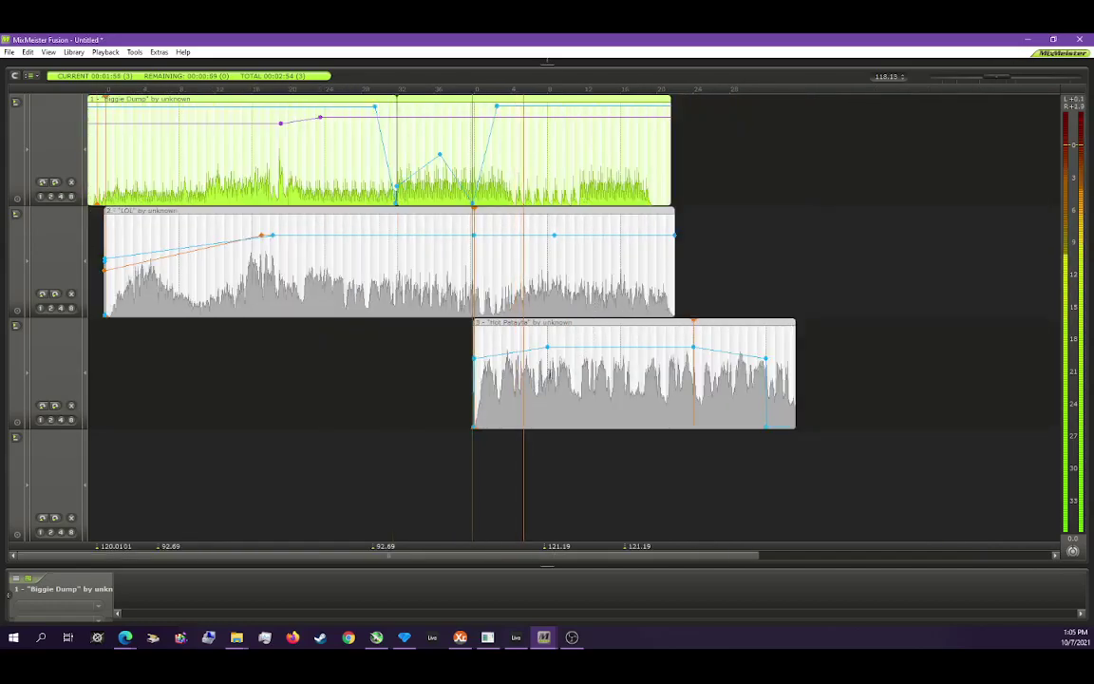
right_click(479, 265)
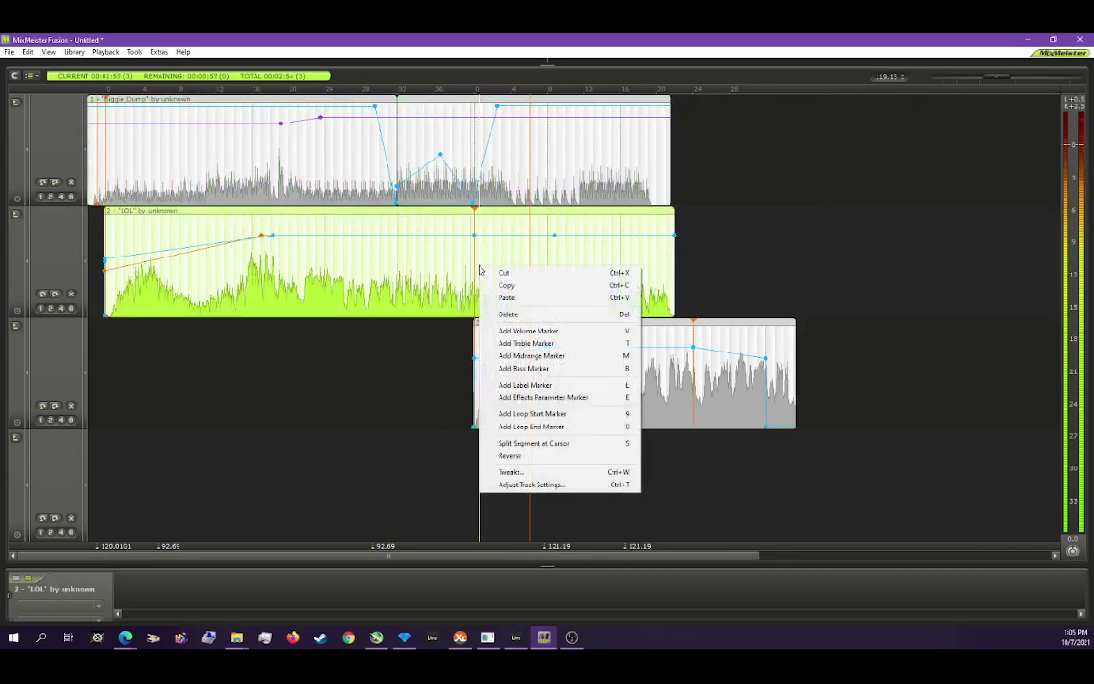
click(521, 329)
drag(549, 234, 503, 247)
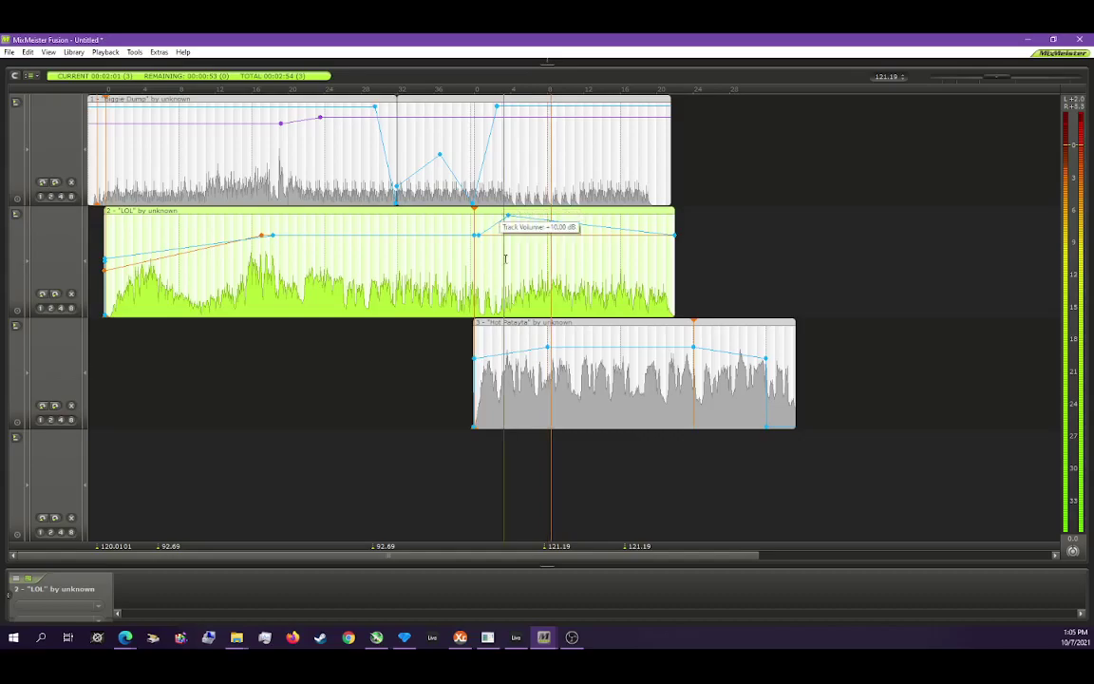
click(483, 276)
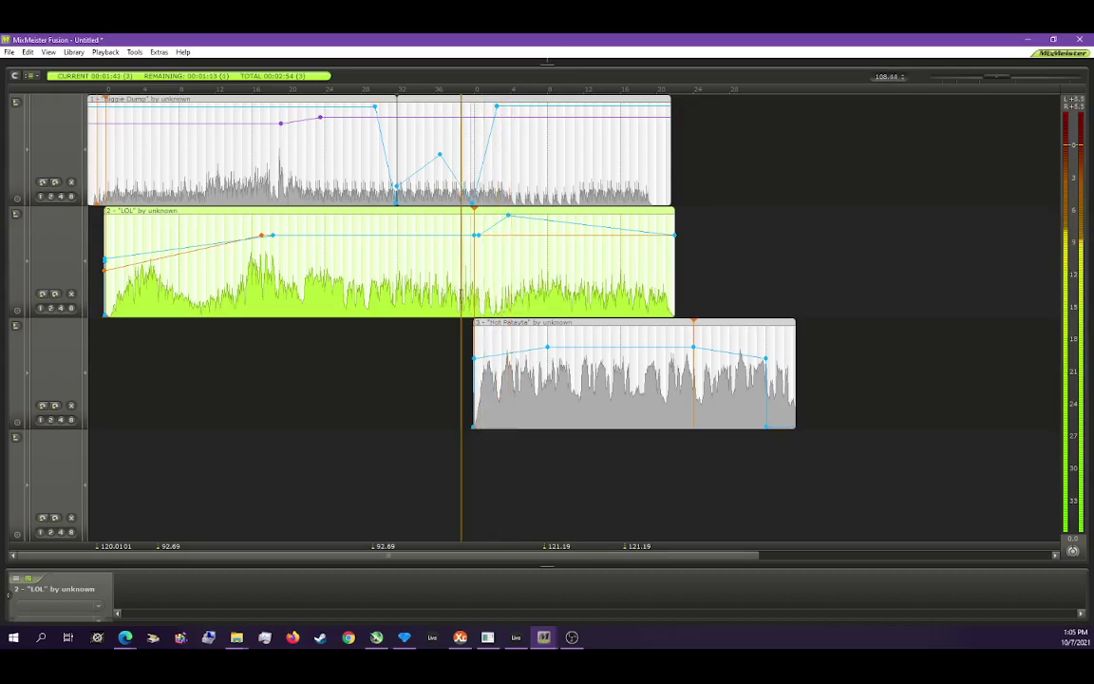
Step: Raise LOL's final volume marker to the level of the boosted marker before it so the curve stays flat to the end
scroll(459, 300, up, 2)
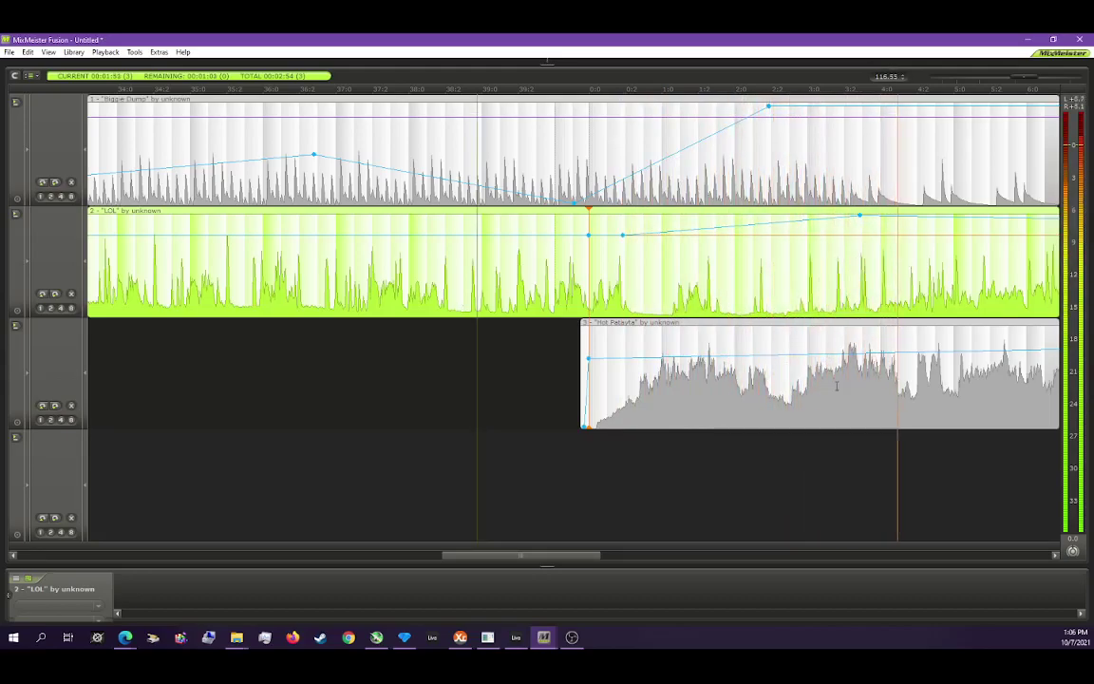
drag(549, 556, 655, 562)
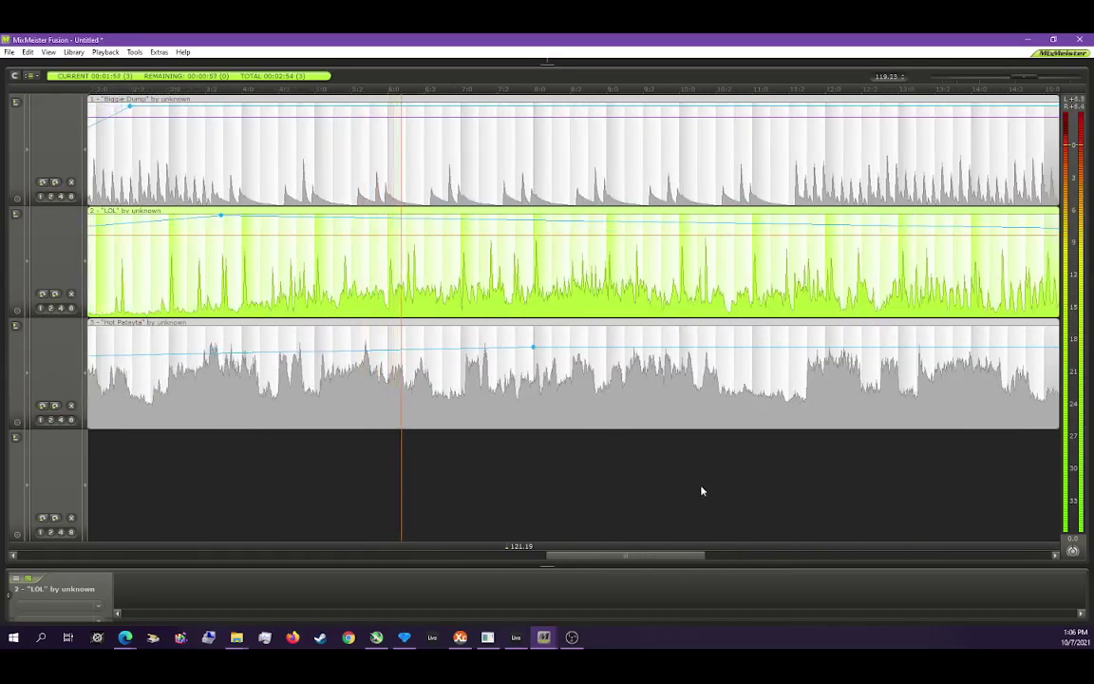
scroll(699, 491, down, 3)
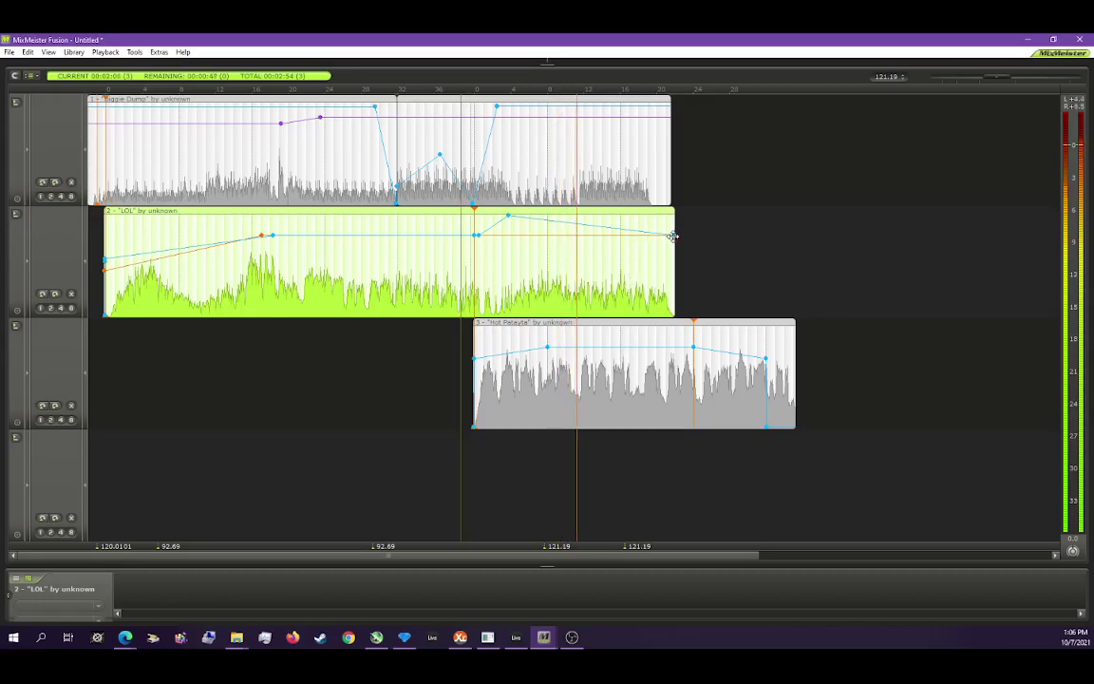
drag(682, 197, 694, 164)
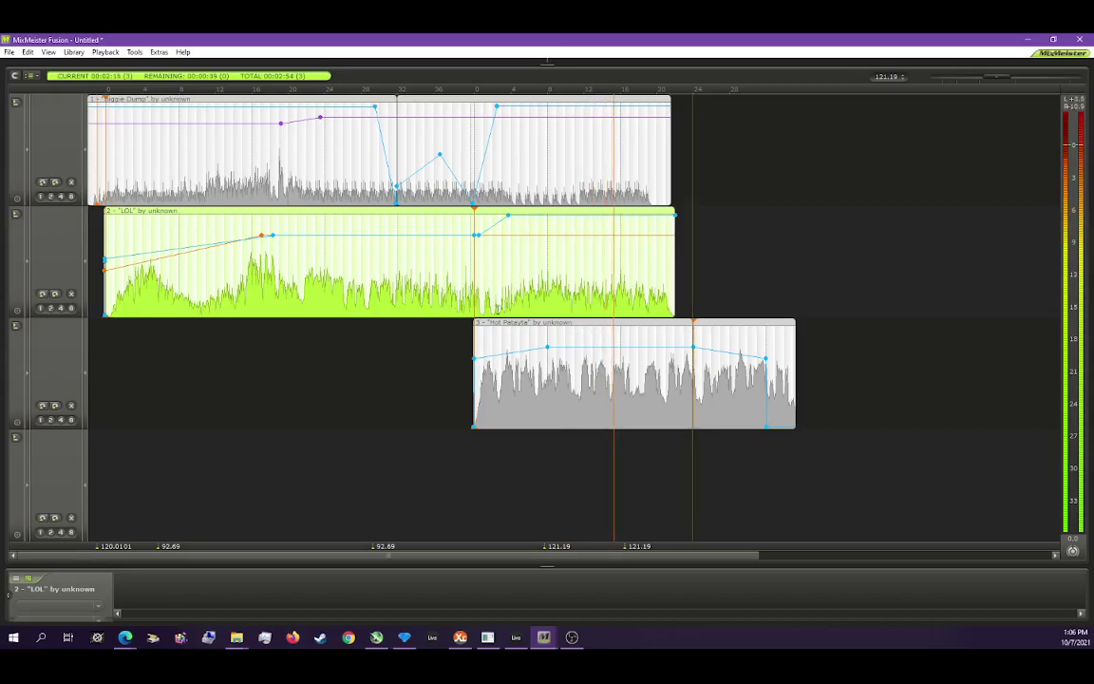
Step: Lower the tempo marker near measure 8 of Hot Patayta to 84.69 and play that transition
click(500, 267)
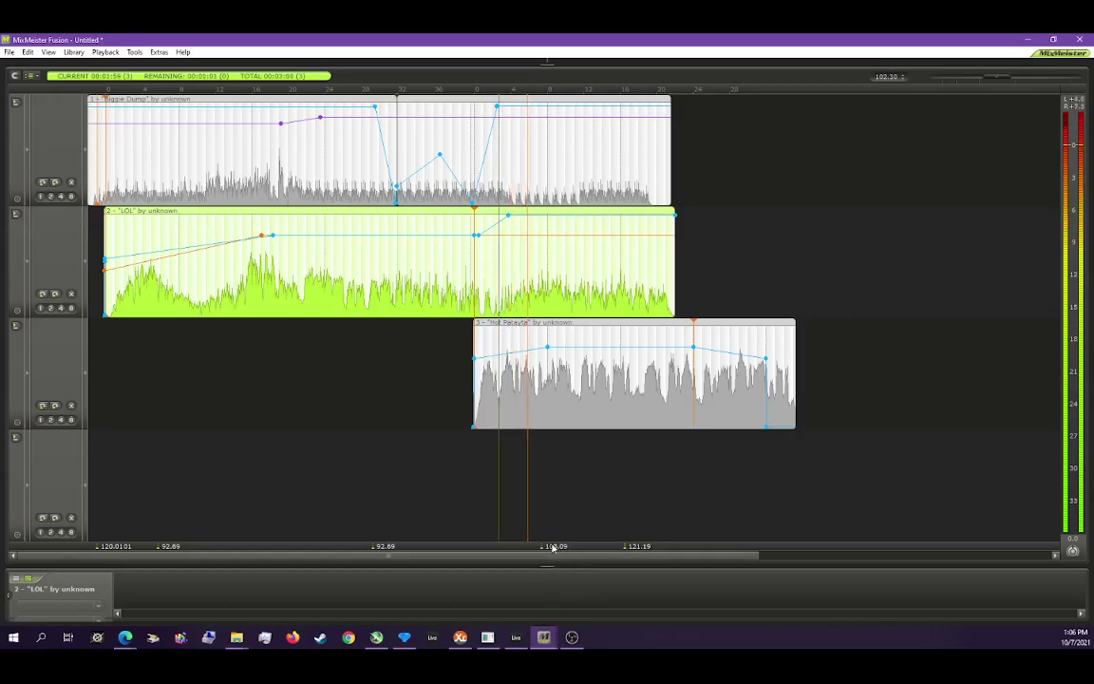
click(492, 491)
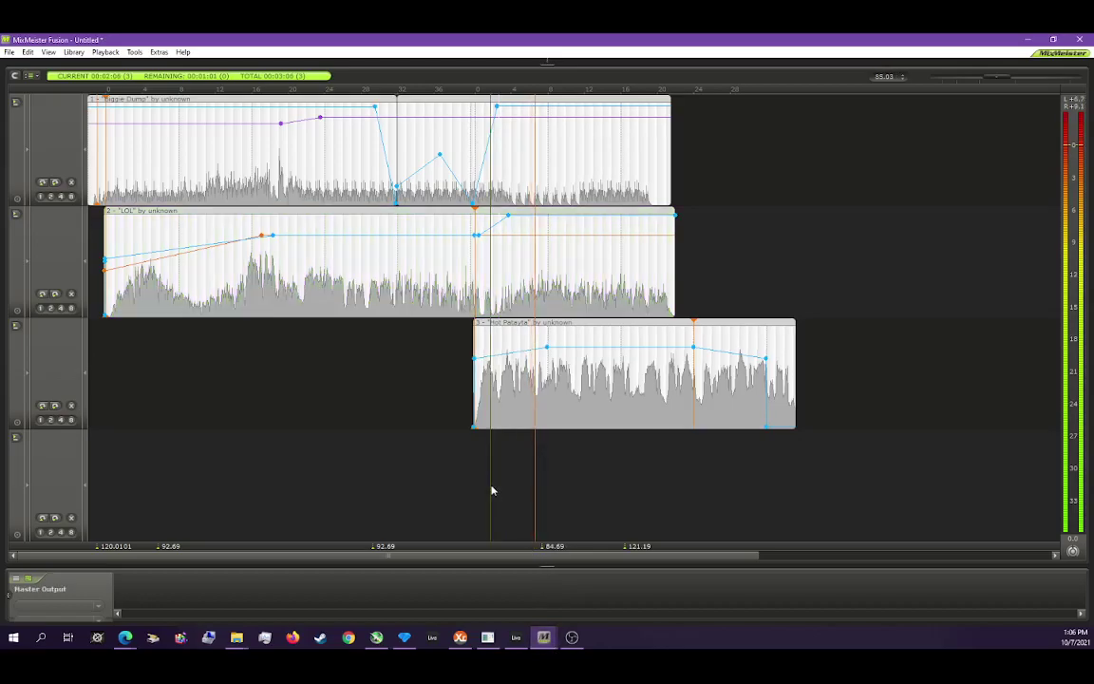
click(513, 488)
Step: Play the mix from several earlier points, going back to about measure 13 of LOL
click(407, 478)
click(275, 464)
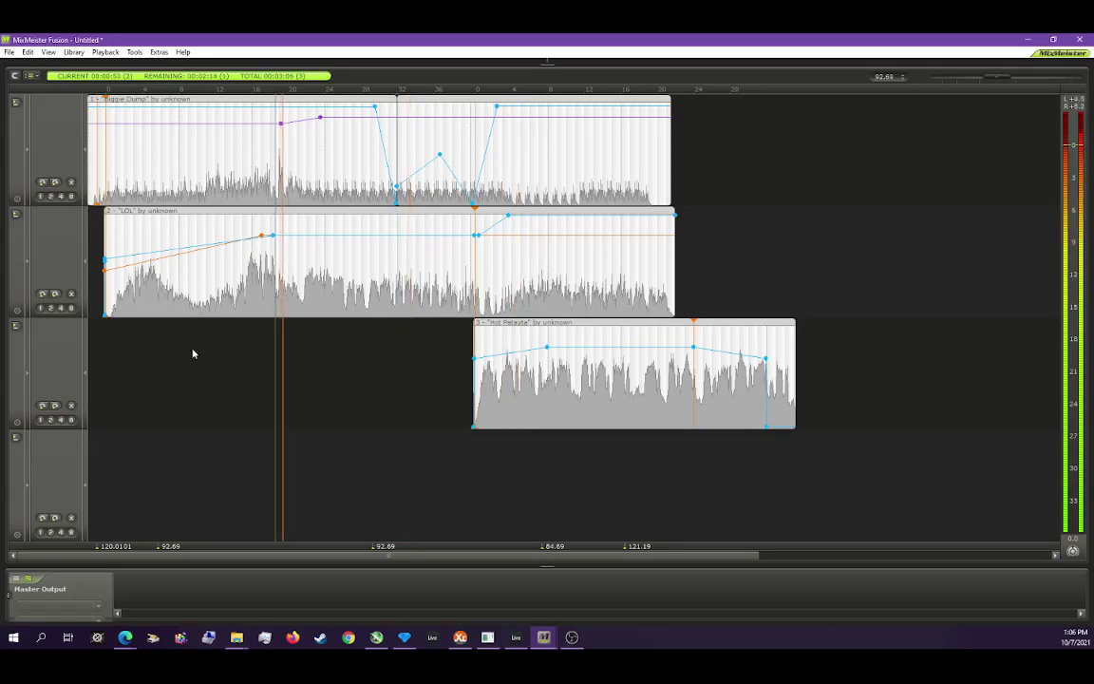
click(259, 390)
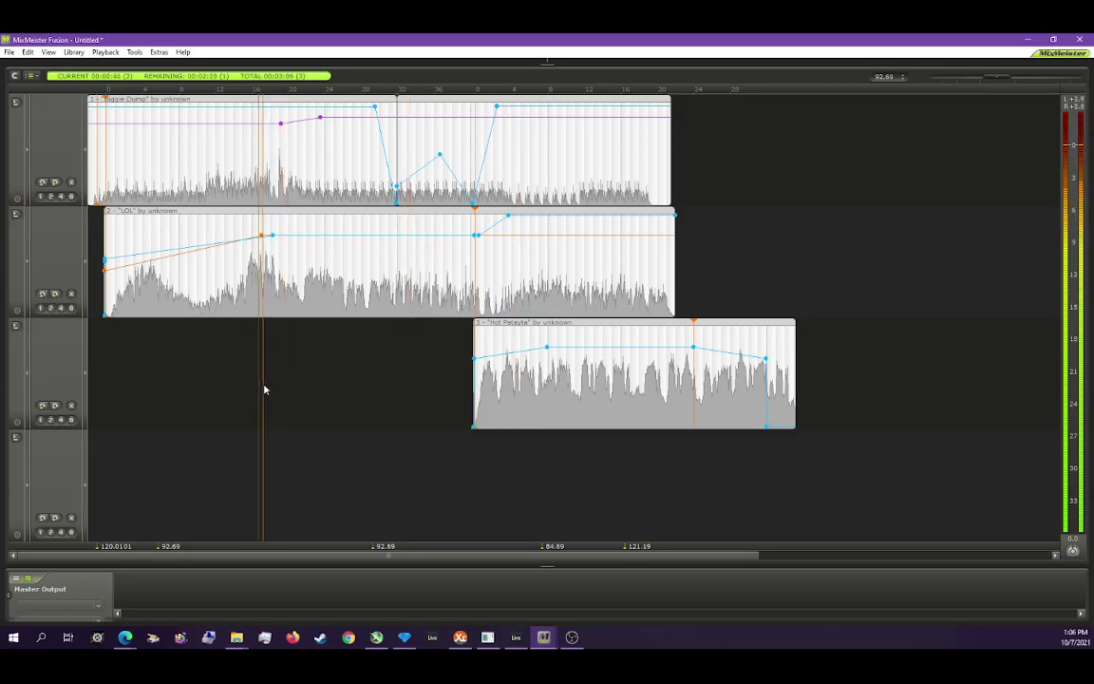
click(245, 385)
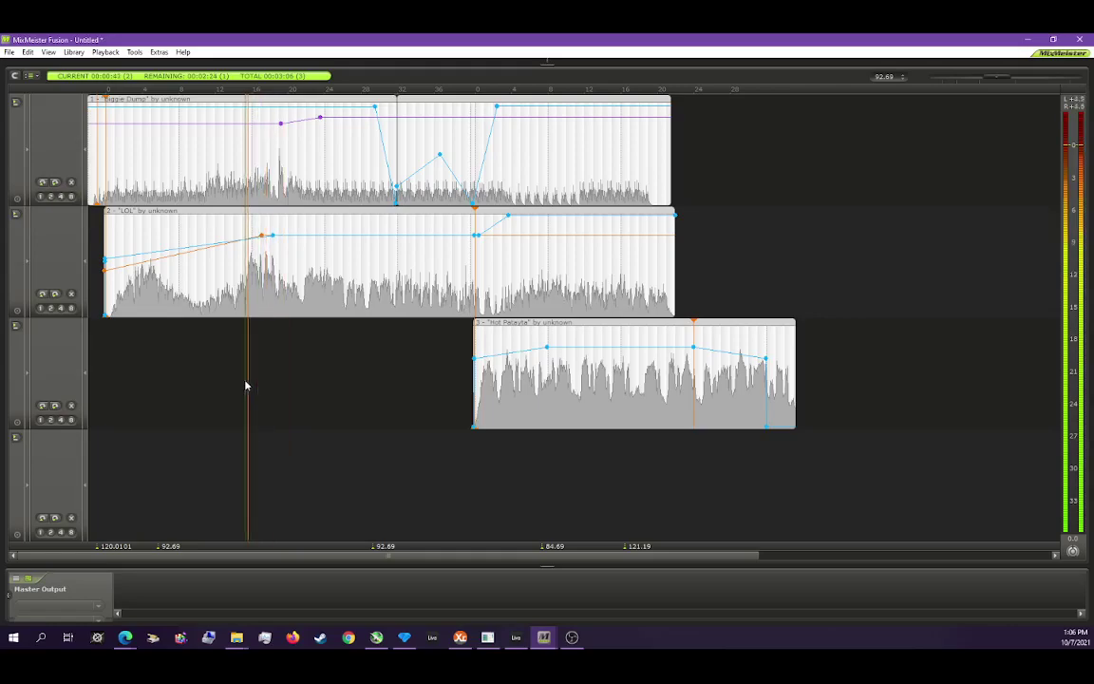
click(228, 354)
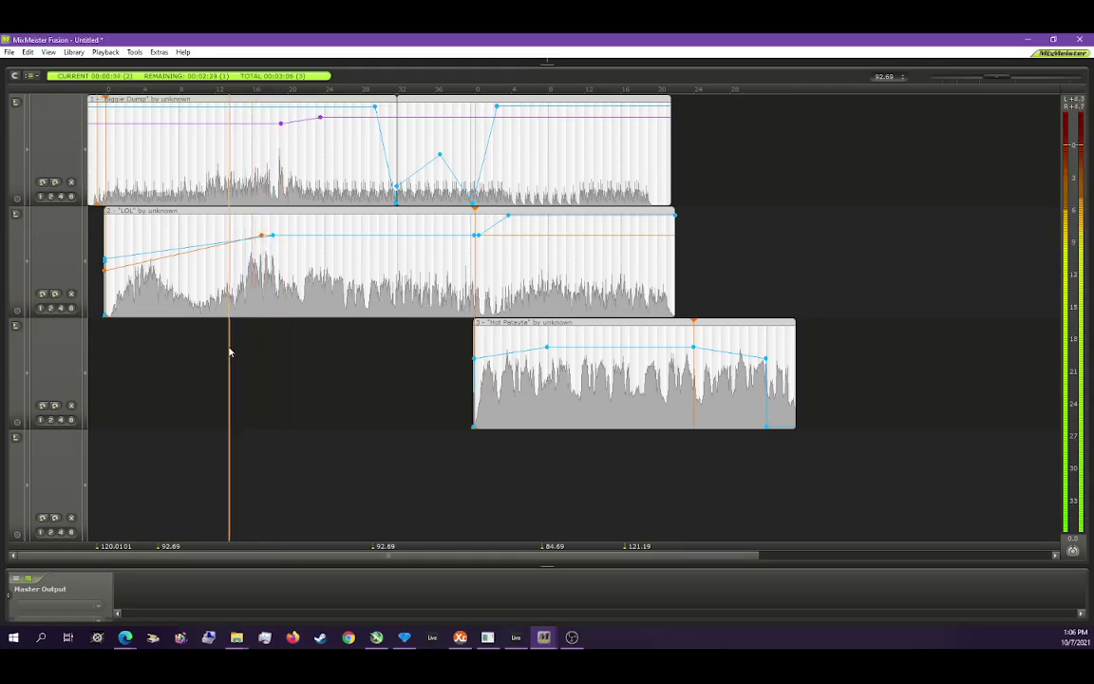
Step: Add tempo markers of 92.69 near measure 14 and 74.39 near measure 21 of LOL
right_click(239, 546)
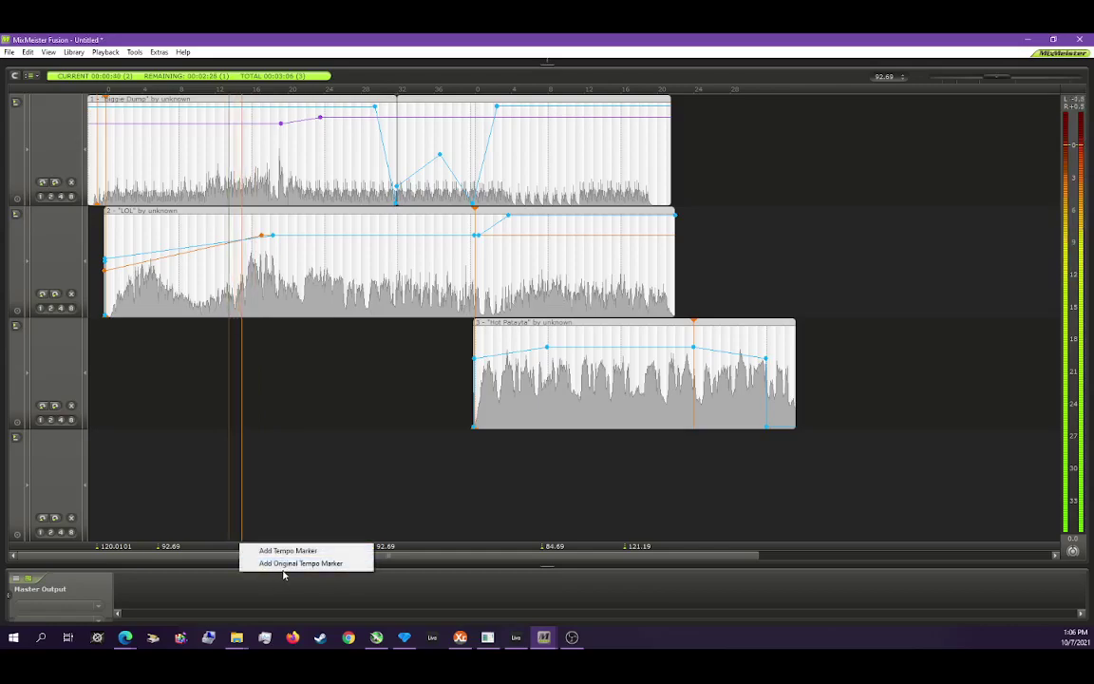
click(312, 553)
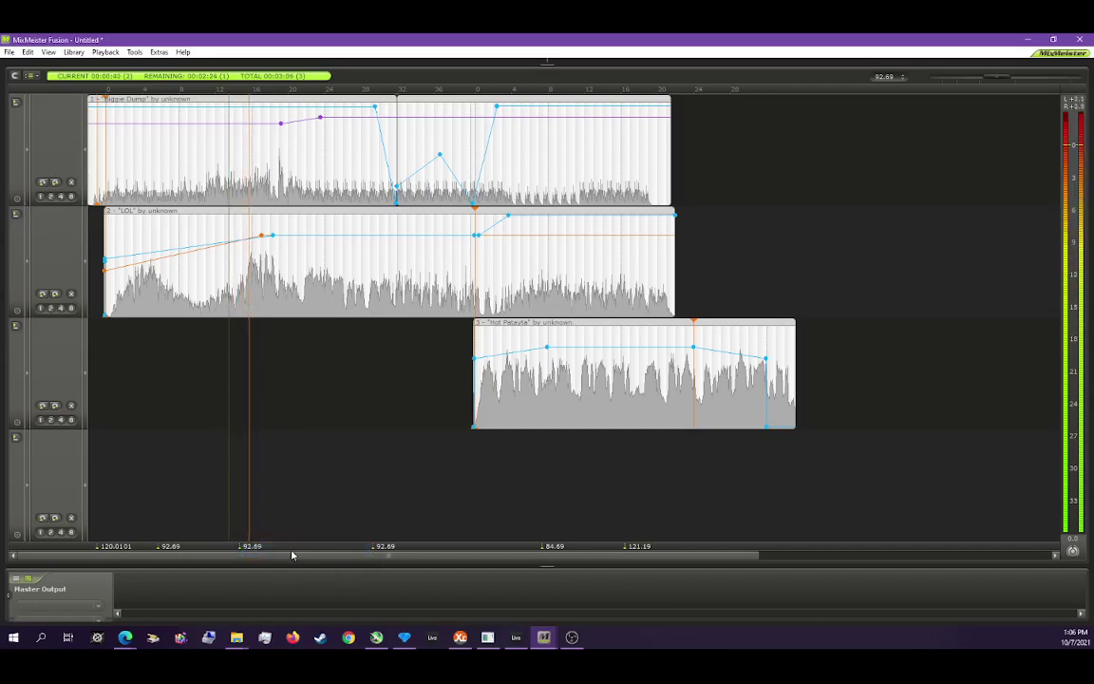
right_click(283, 547)
click(319, 564)
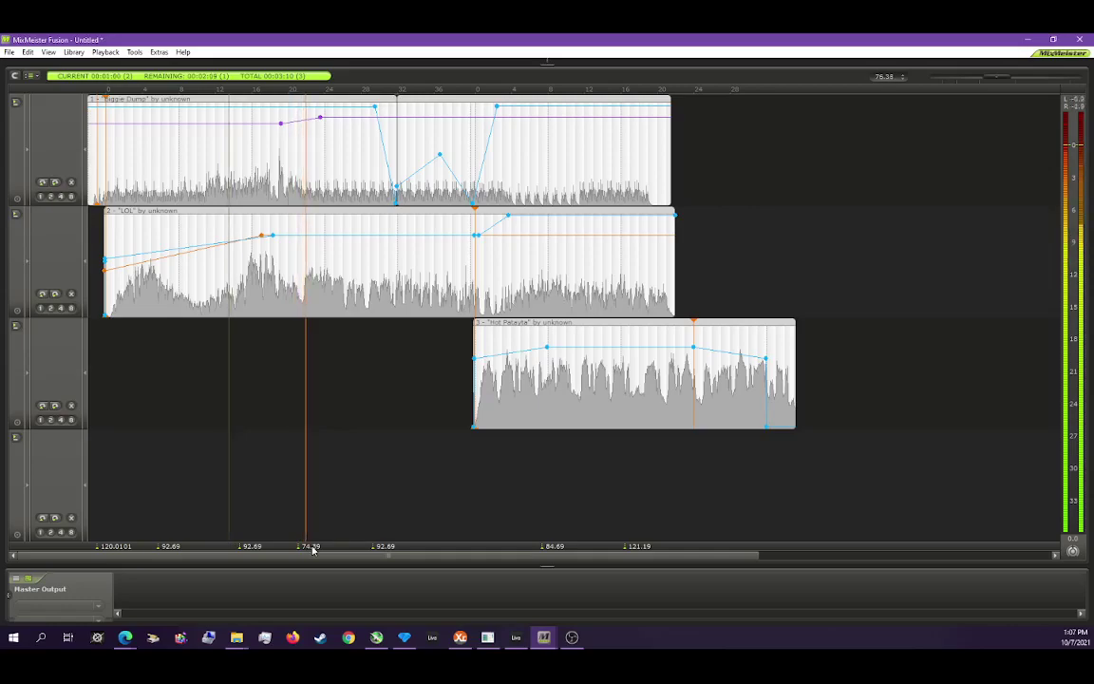
Step: Add tempo markers near measures 24 and 27.5 of LOL, and delete the one near measure 24
right_click(334, 549)
click(351, 551)
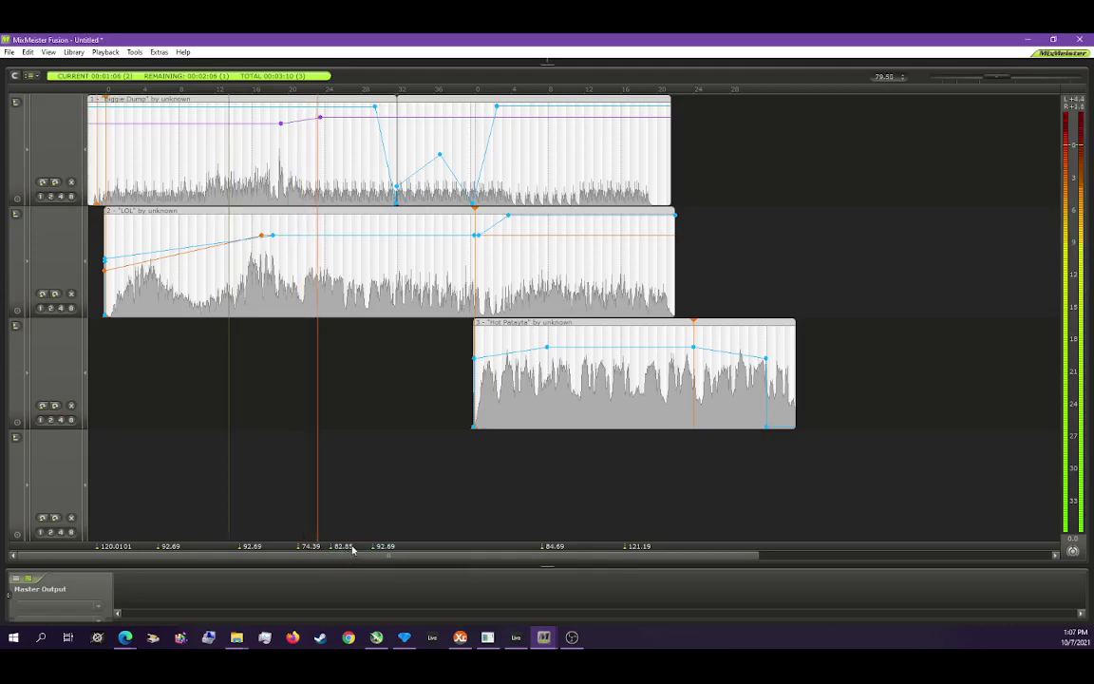
right_click(358, 549)
click(367, 564)
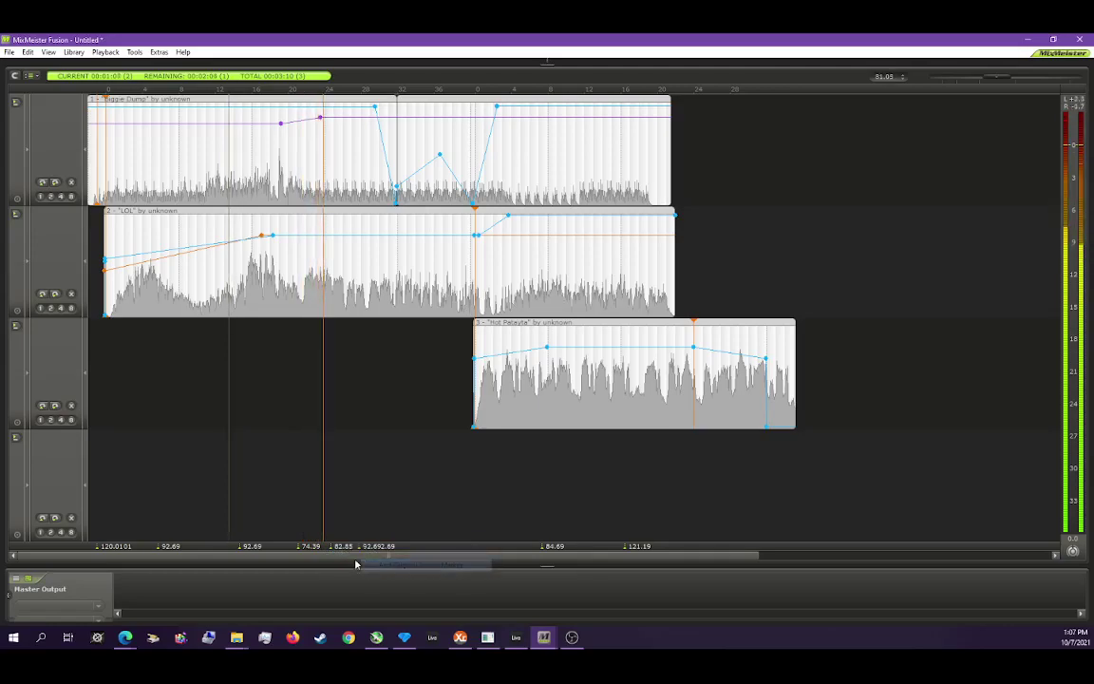
right_click(335, 550)
click(342, 564)
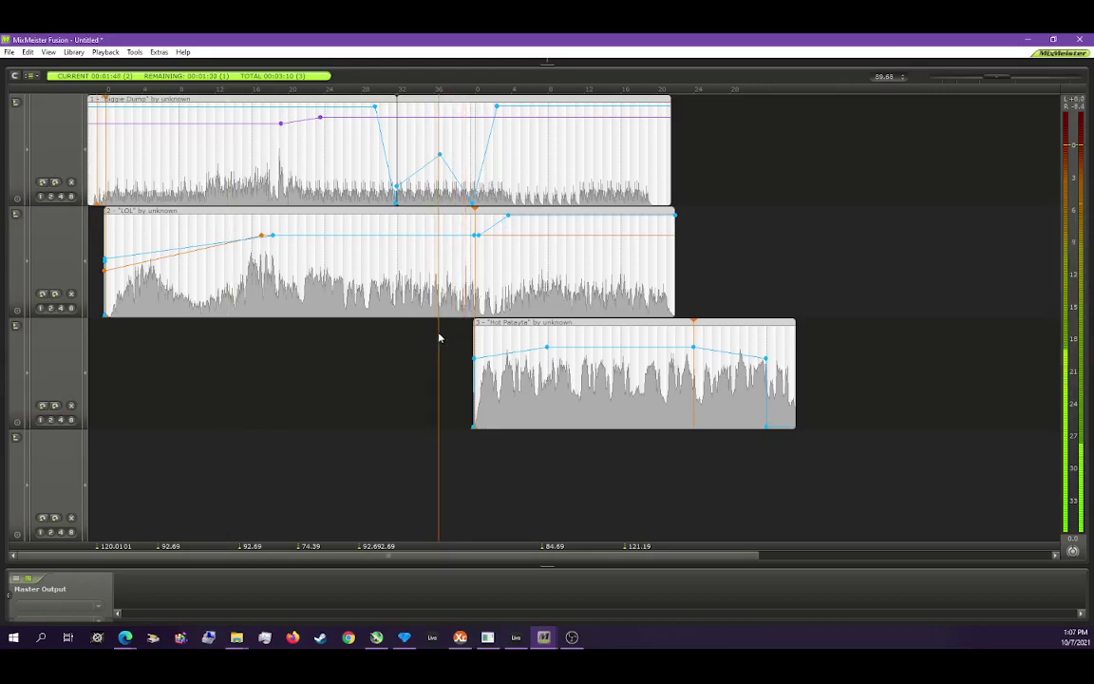
Step: Add two volume markers to Biggie Dump at measure 37, drop the second to the lowest level, and play from shortly before
scroll(456, 294, up, 2)
scroll(458, 289, up, 2)
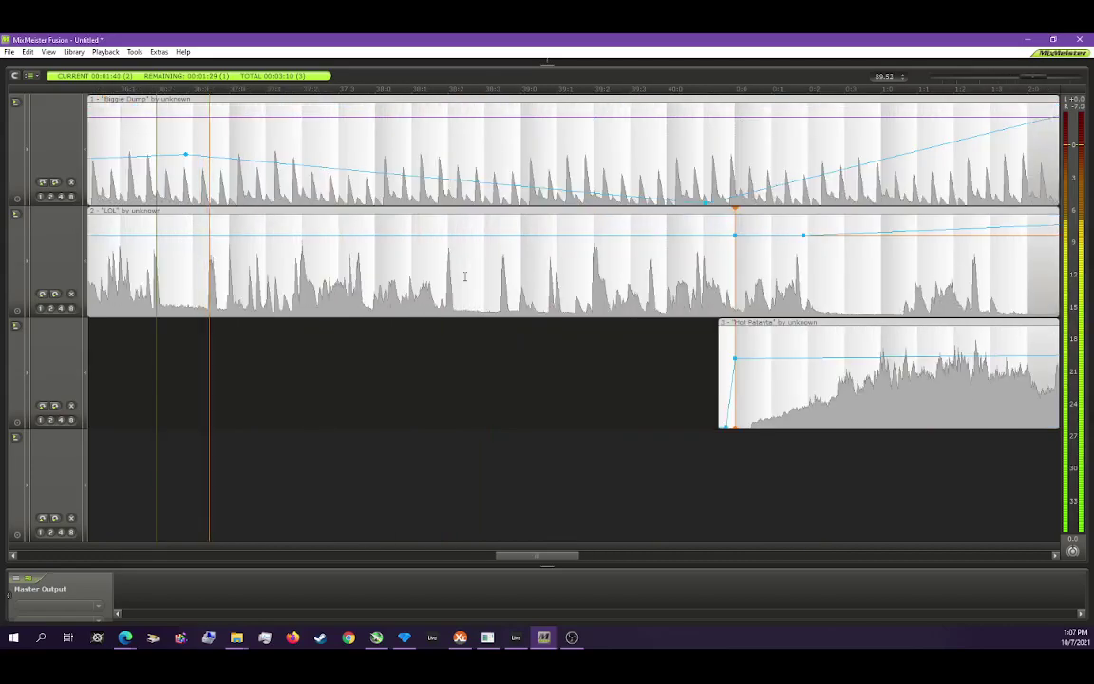
right_click(238, 167)
click(271, 228)
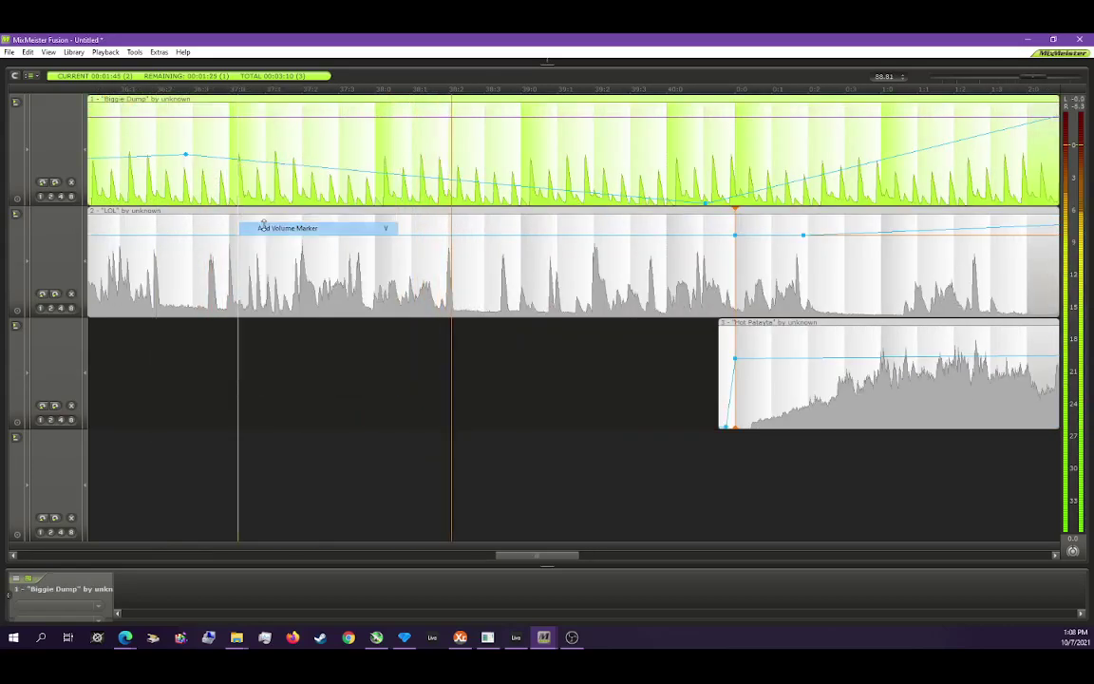
right_click(292, 167)
click(325, 227)
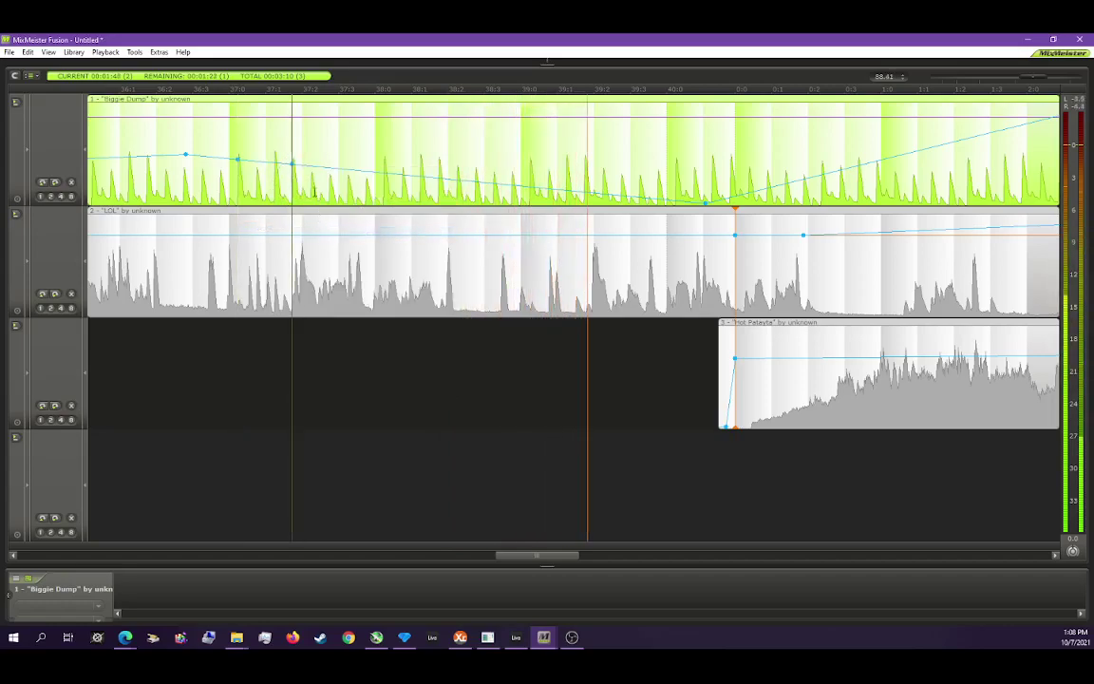
drag(288, 164, 237, 203)
click(163, 185)
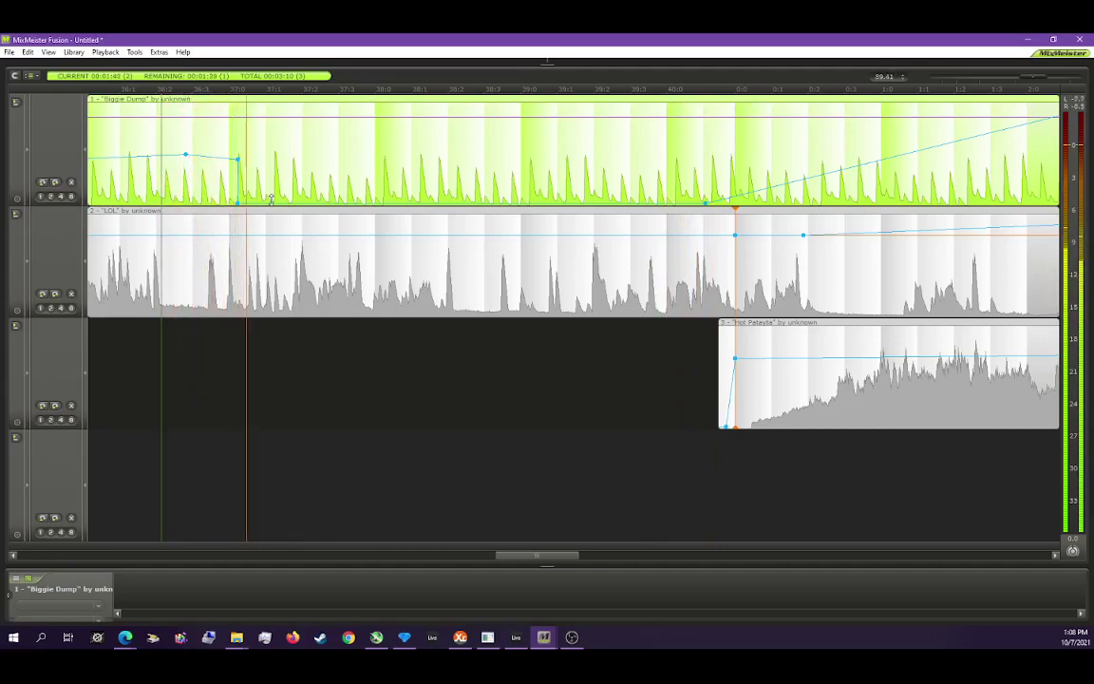
Step: Replay from about measure 32 and lower Biggie Dump's volume curve between measures 32 and 37 to near the lowest level
scroll(439, 199, down, 3)
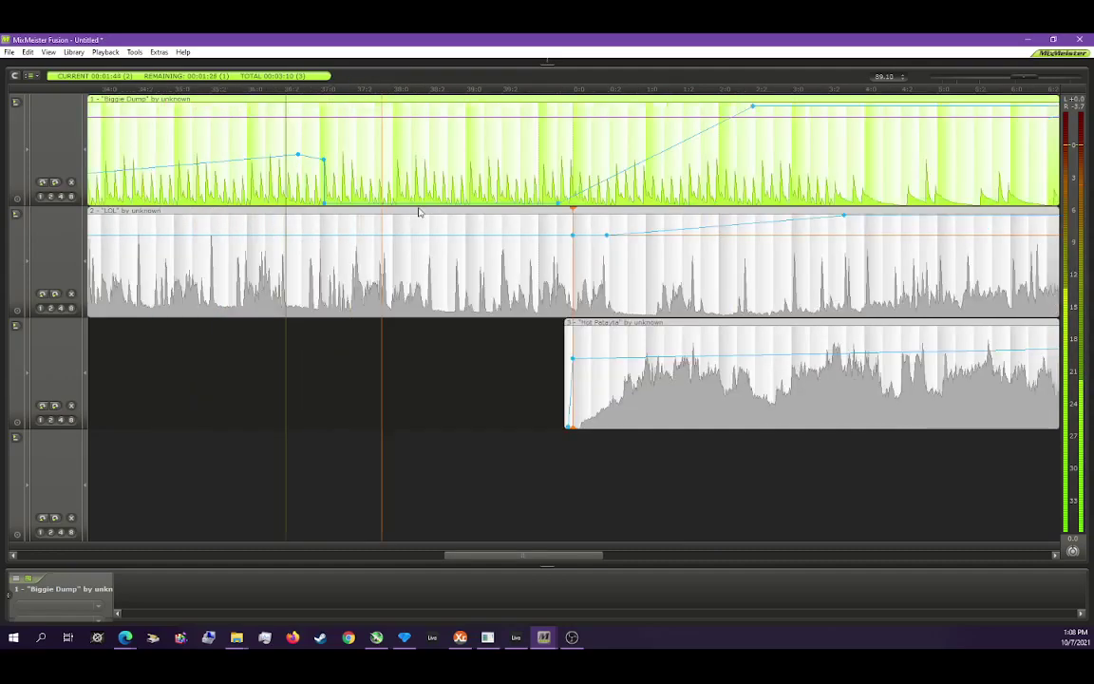
scroll(575, 228, down, 3)
scroll(578, 242, down, 3)
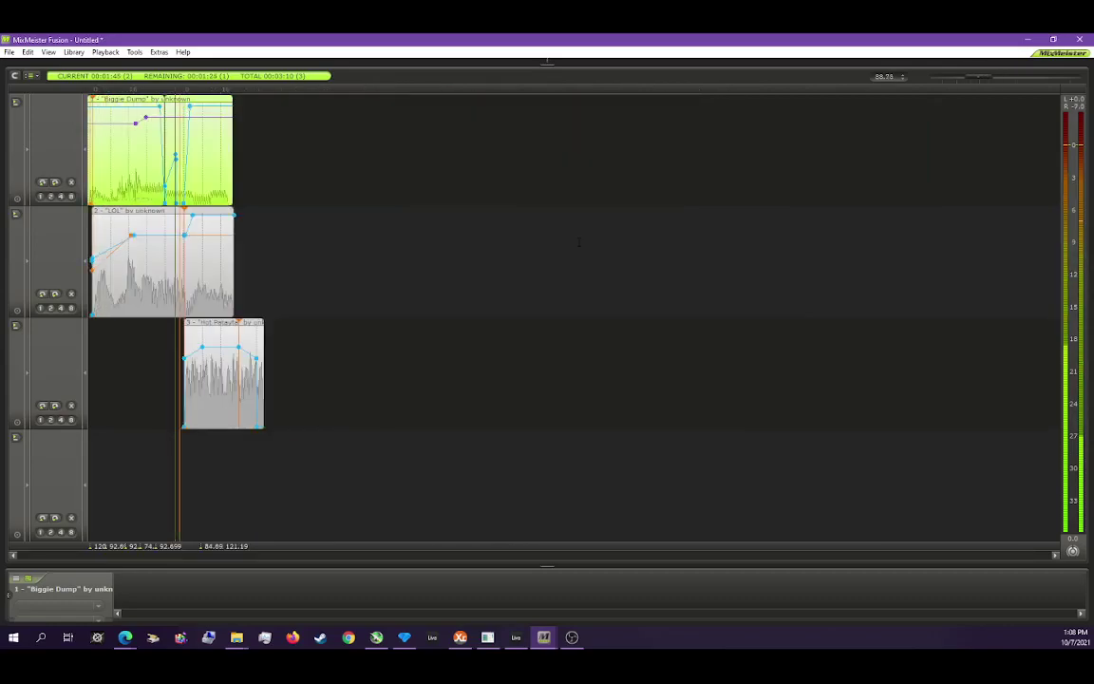
scroll(228, 289, up, 4)
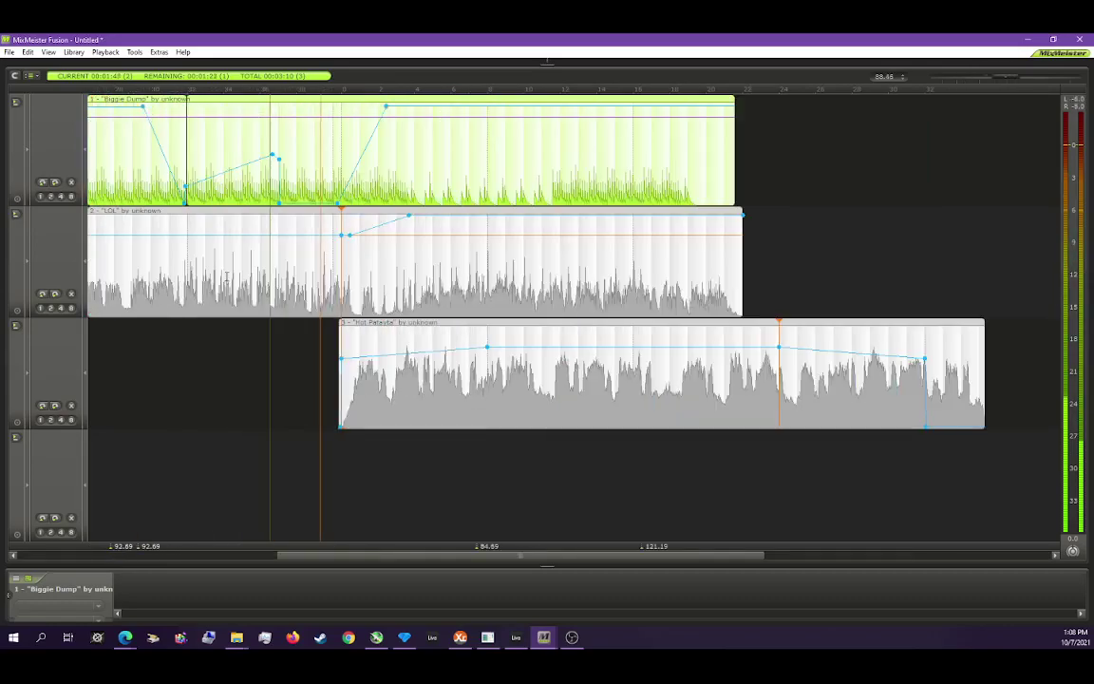
scroll(229, 279, up, 2)
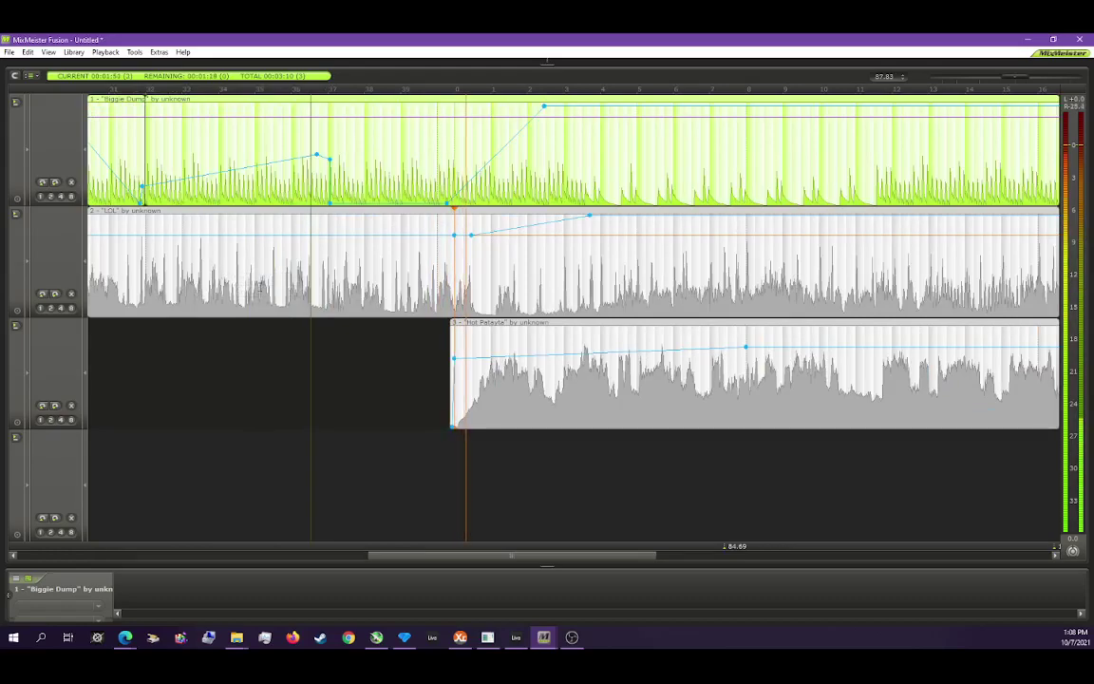
click(139, 266)
click(139, 266)
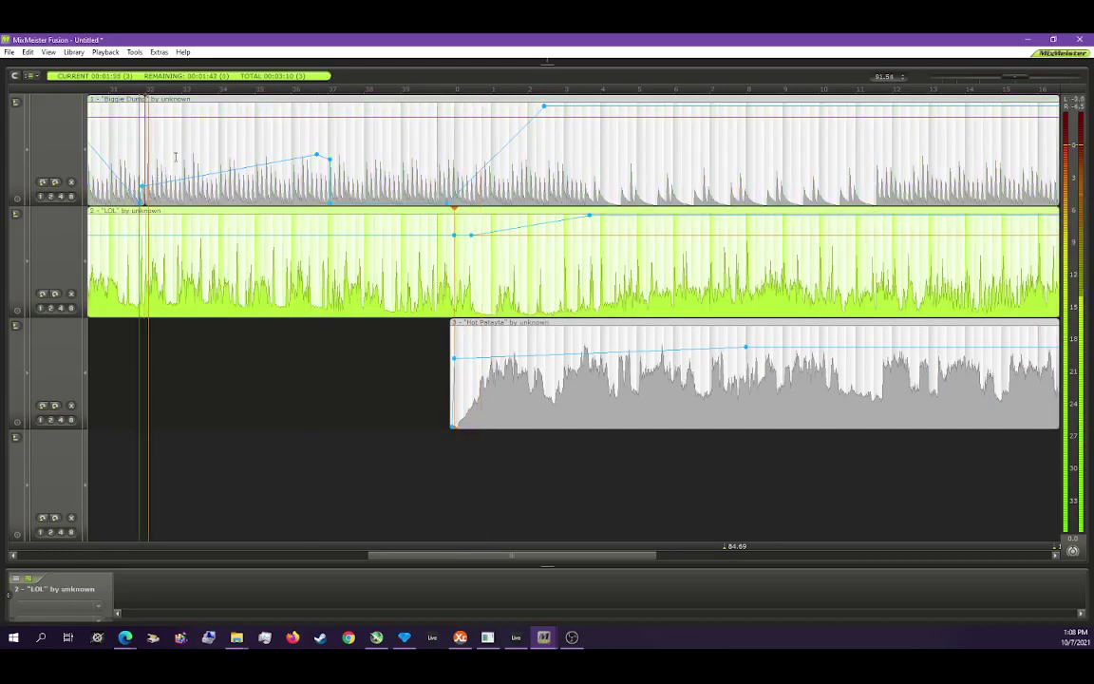
click(314, 155)
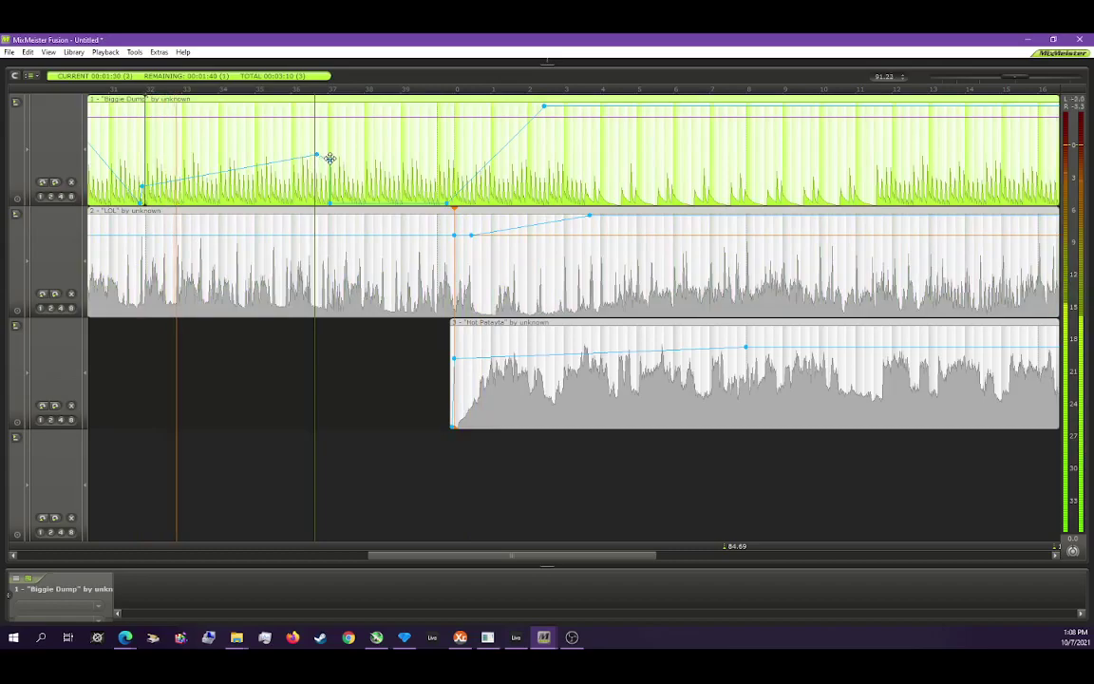
drag(316, 154, 253, 192)
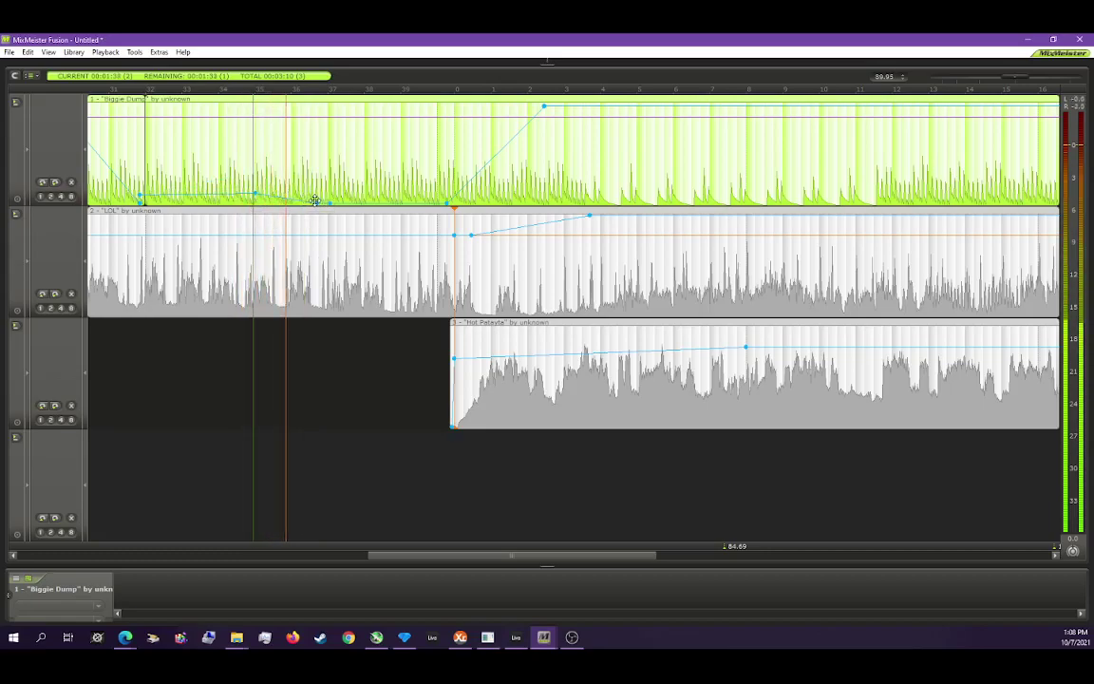
drag(255, 193, 171, 202)
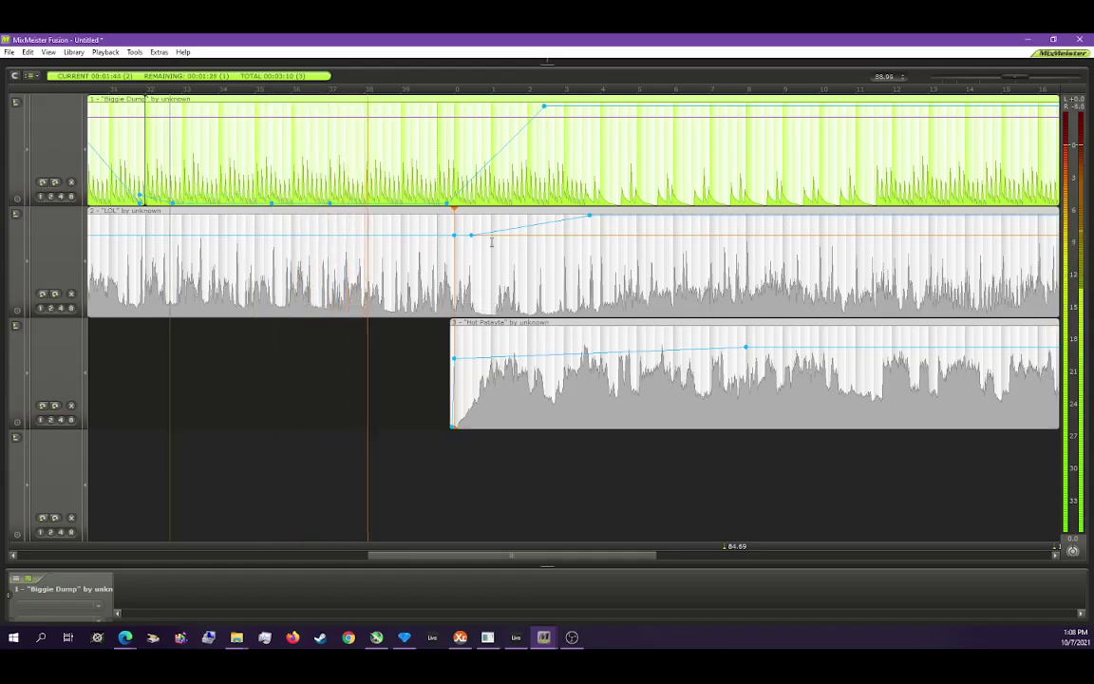
Step: Add two volume markers to LOL, around measures 36.4 and 37.7 of the timeline
right_click(310, 266)
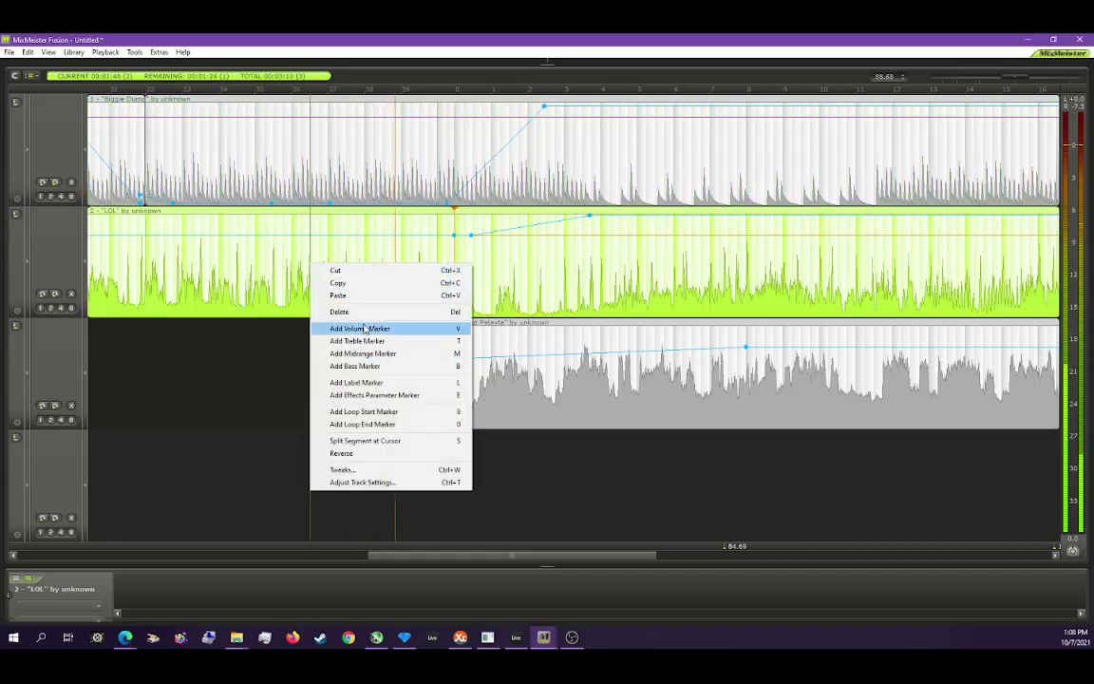
click(364, 327)
right_click(357, 251)
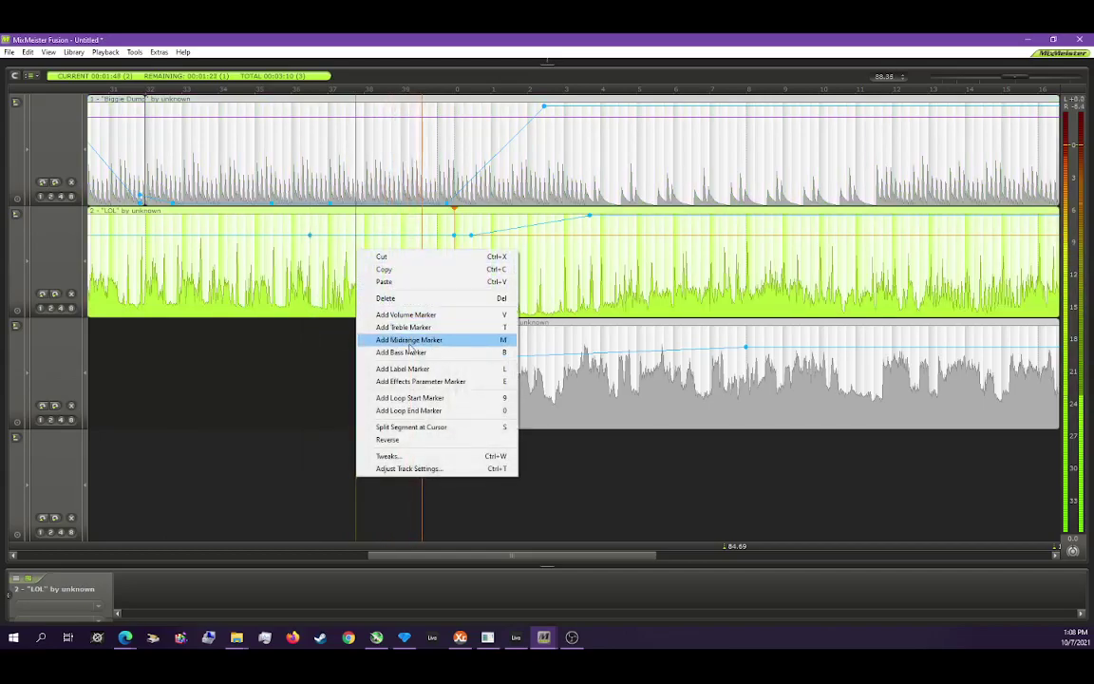
click(420, 326)
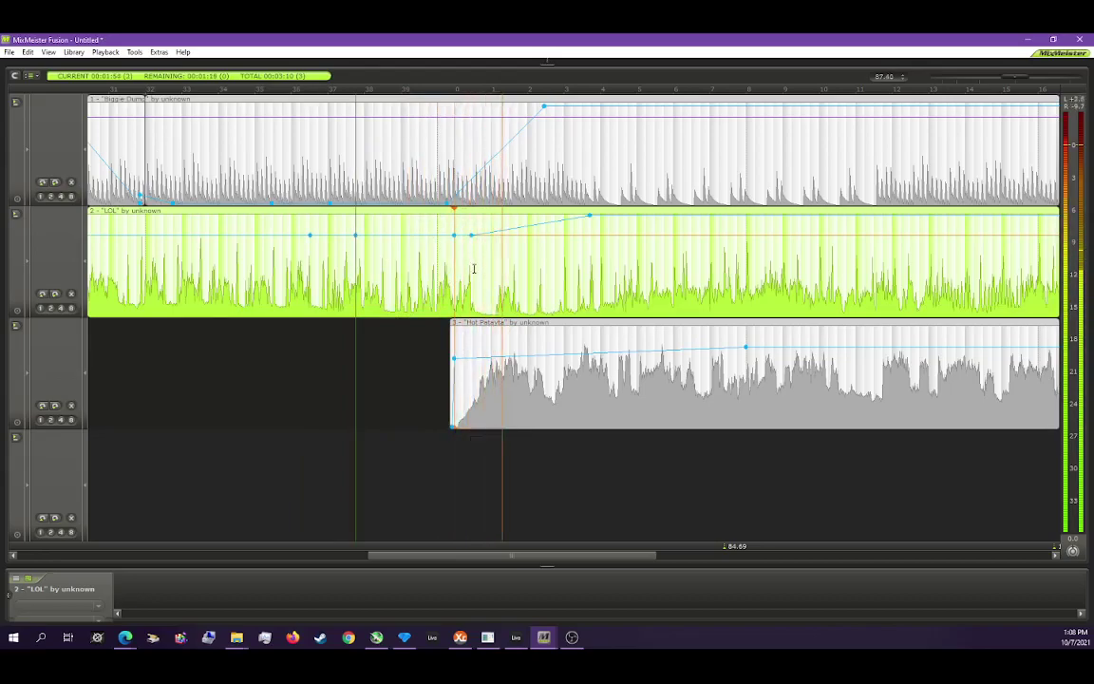
Step: Delay Hot Patayta's audio to start about five measures after LOL's outro anchor, and play from about measure 3
scroll(473, 269, down, 3)
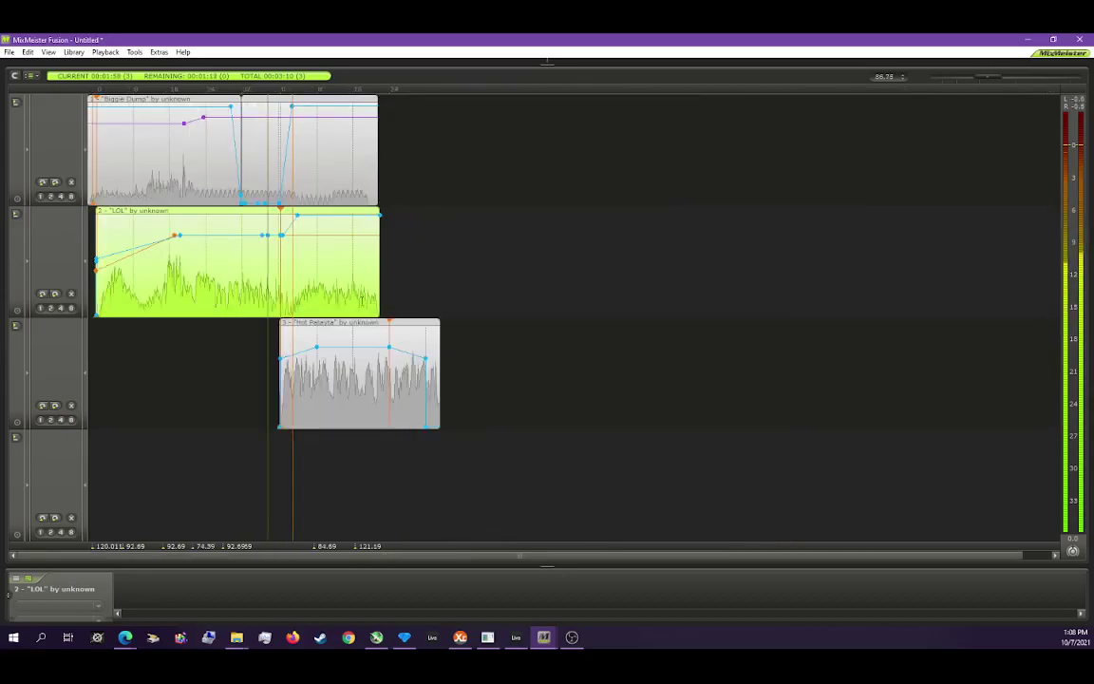
scroll(294, 287, up, 3)
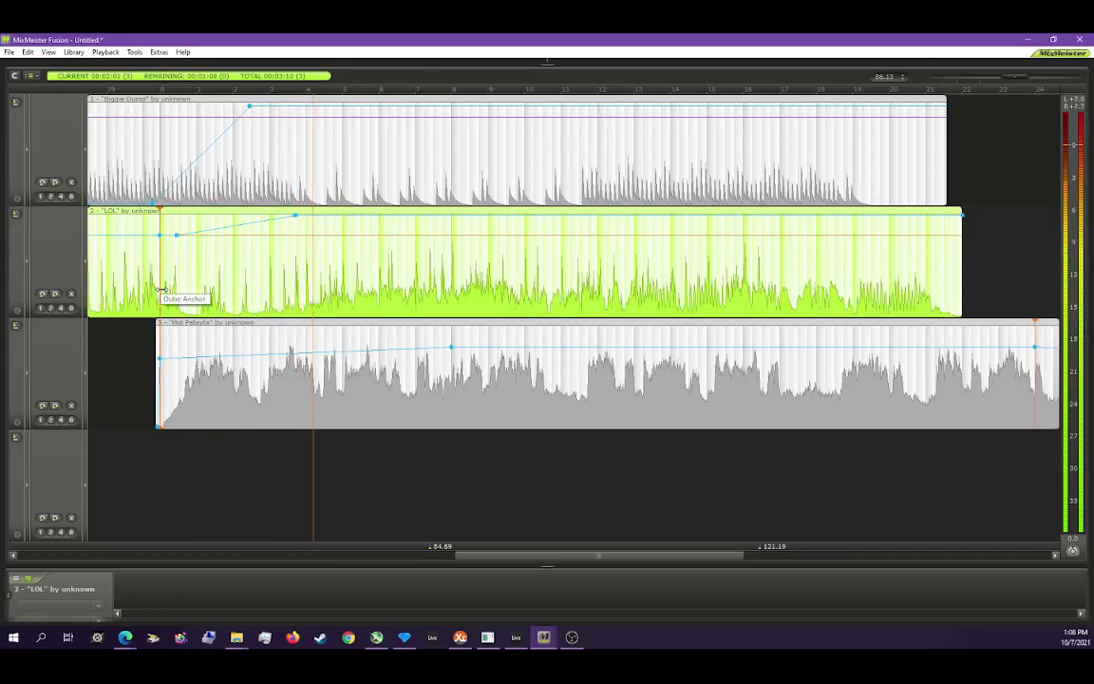
drag(158, 348, 7, 369)
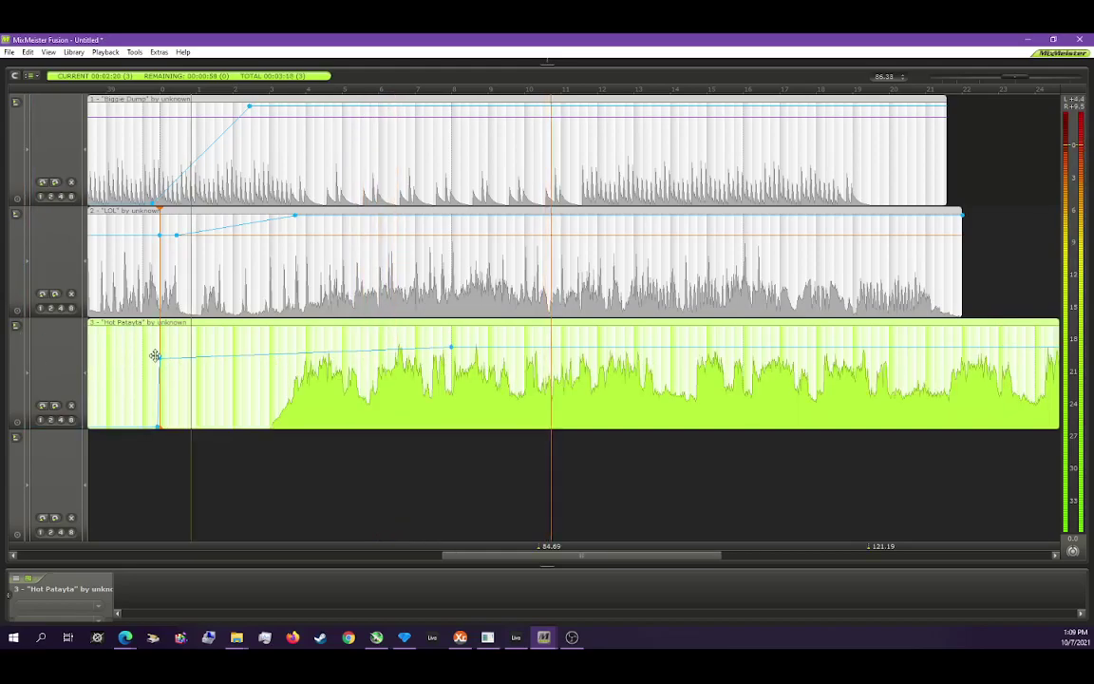
key(ctrl+z)
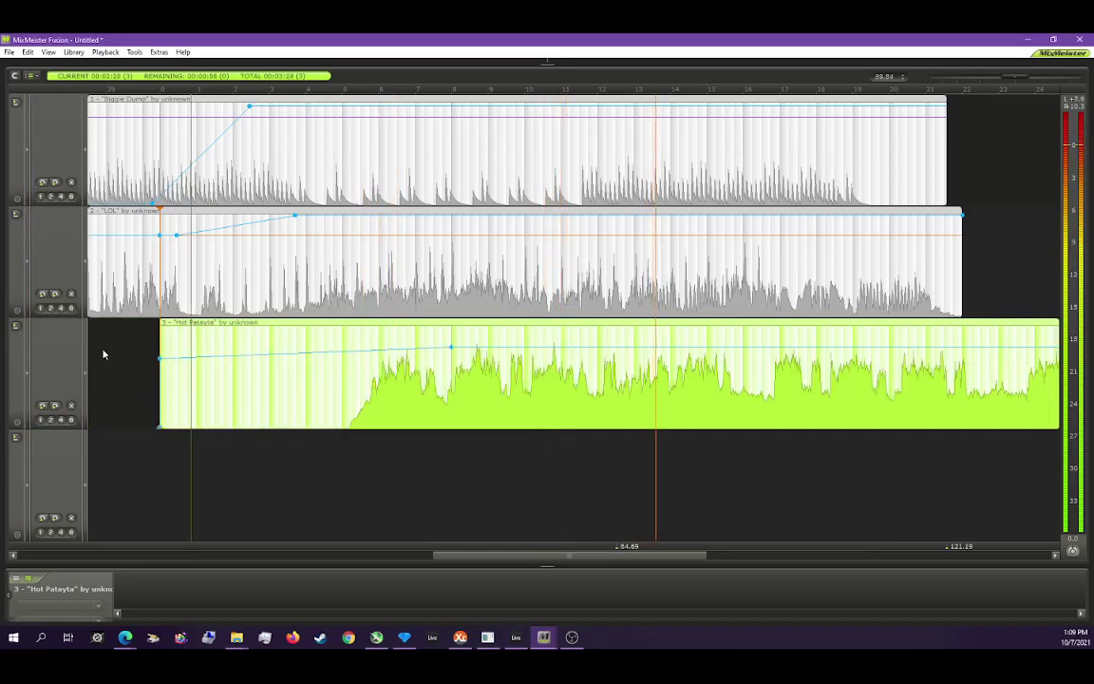
click(284, 375)
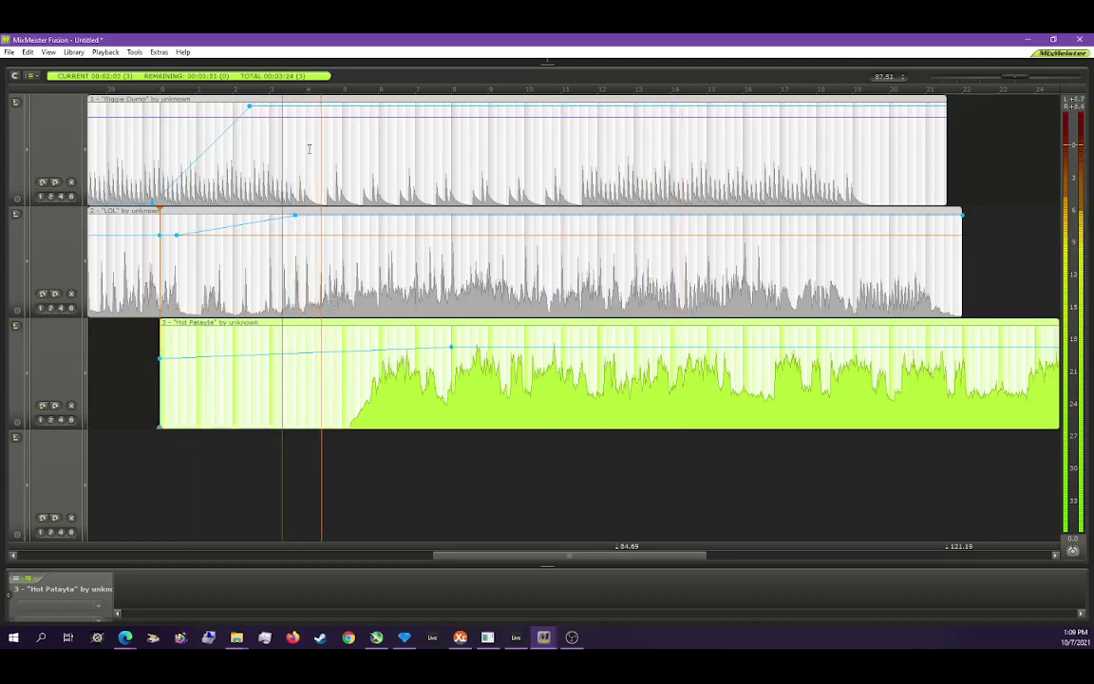
Step: Add two volume markers to LOL after measure 4 and move the second low at the track's end to form a long fade-out
right_click(322, 245)
click(370, 308)
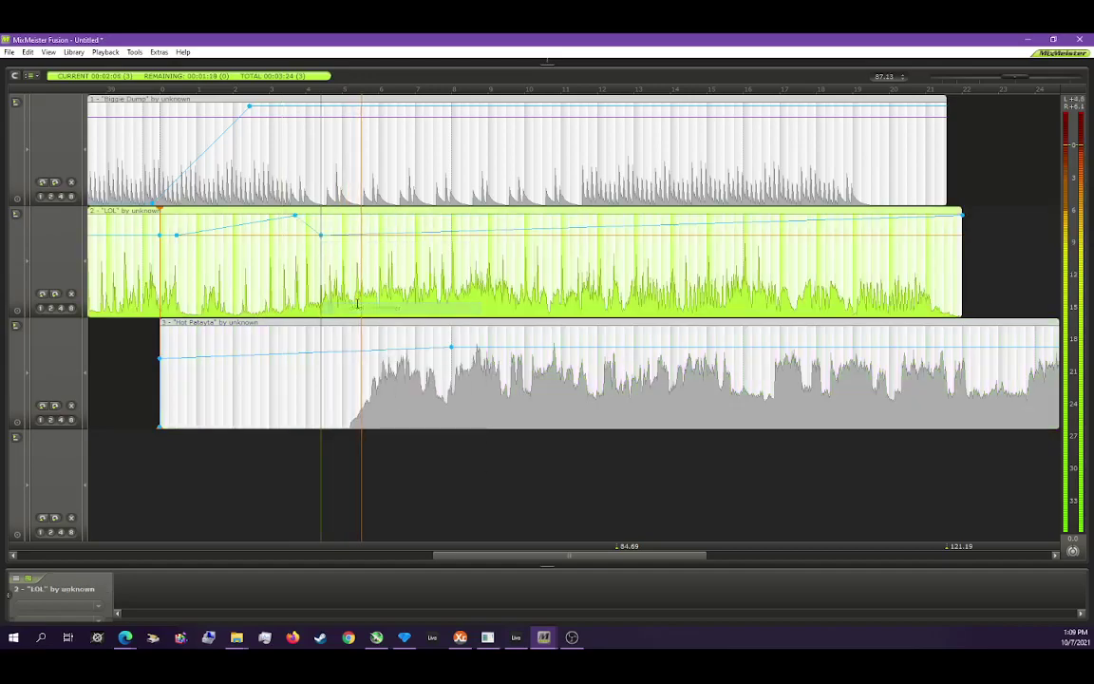
right_click(383, 245)
click(422, 305)
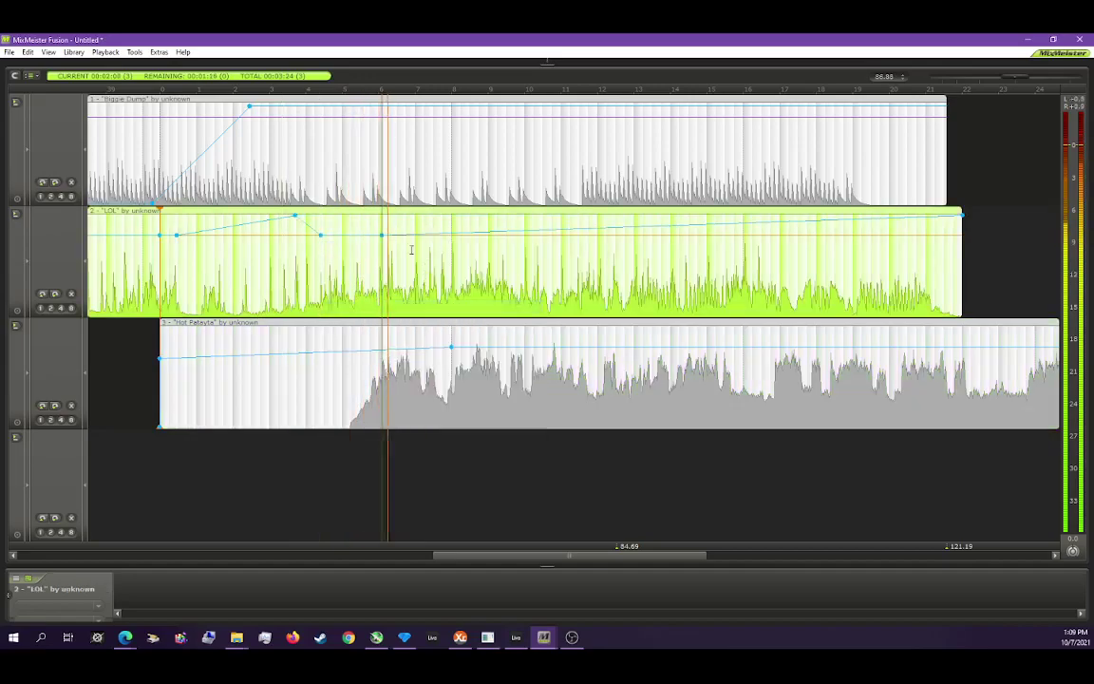
drag(383, 248, 391, 267)
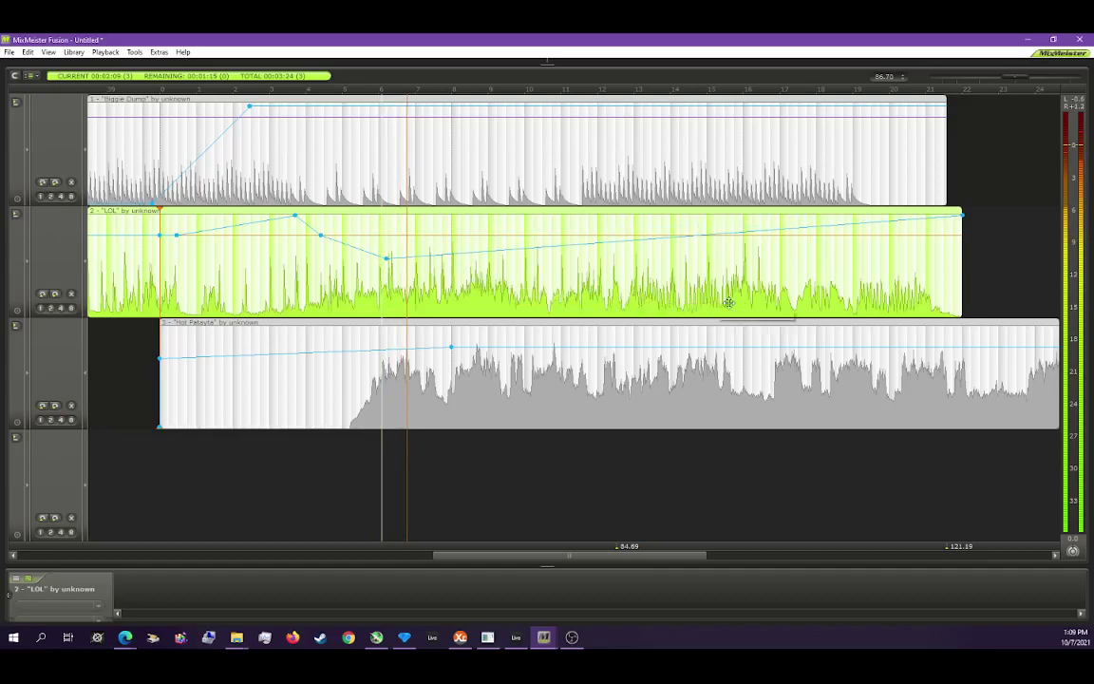
drag(957, 307, 959, 313)
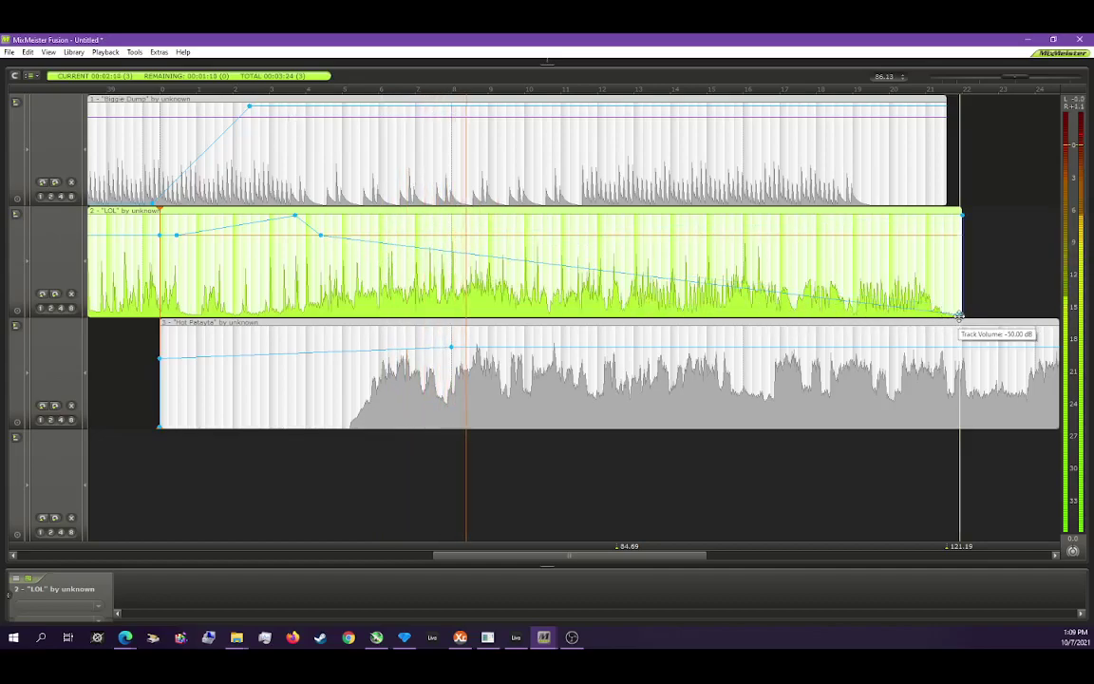
drag(957, 313, 960, 306)
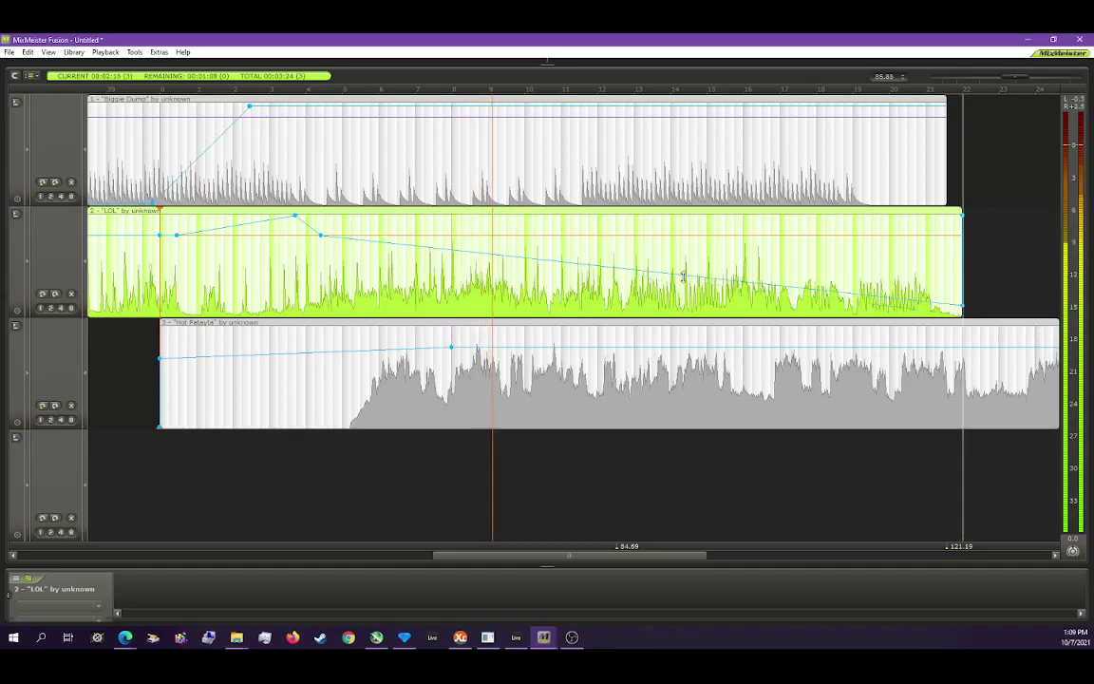
Step: Replay from about measure 2, add a volume marker to Biggie Dump near measure 3.6, and move it low at the track's end
click(244, 110)
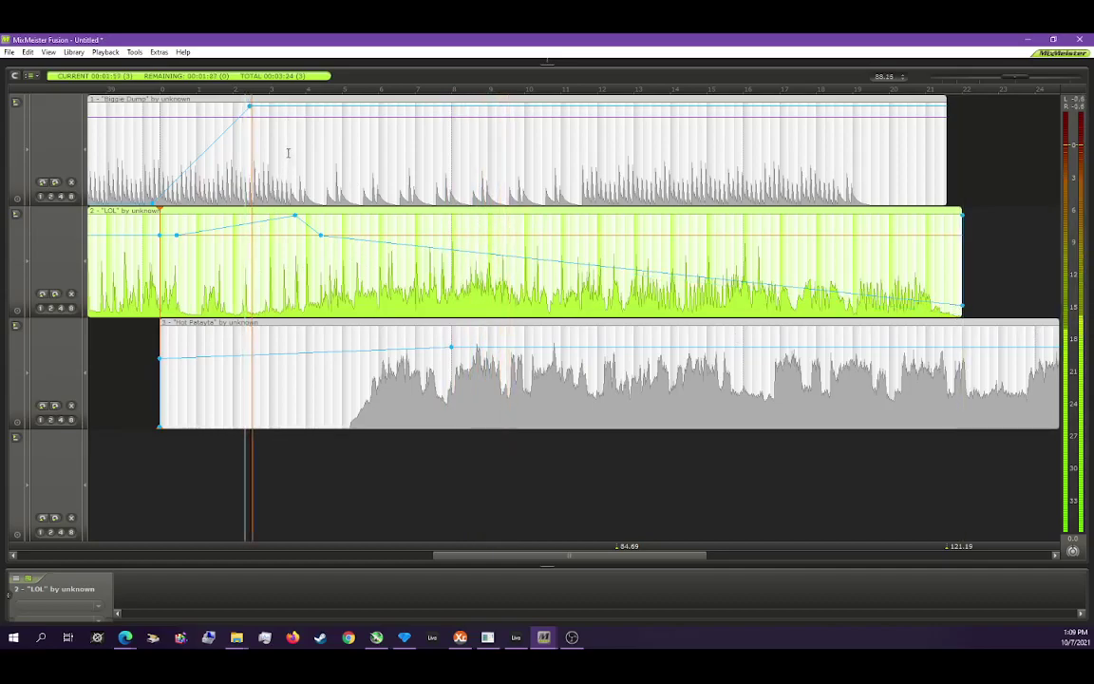
right_click(293, 140)
click(341, 201)
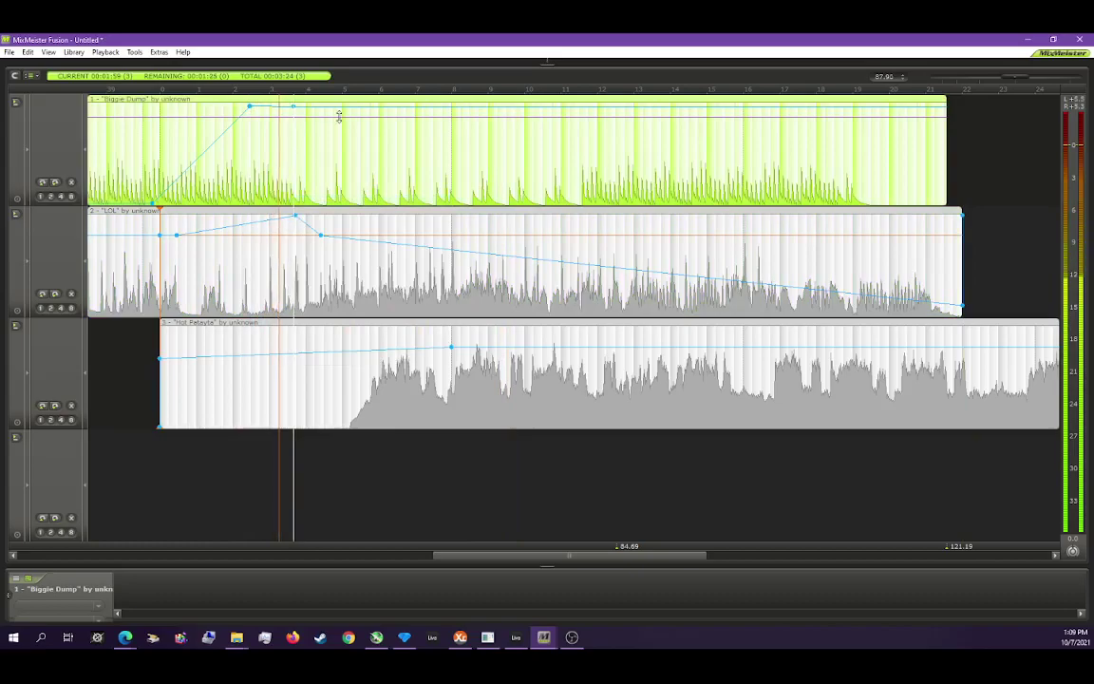
mouse_move(295, 106)
mouse_down()
mouse_move(977, 171)
mouse_move(984, 192)
mouse_up()
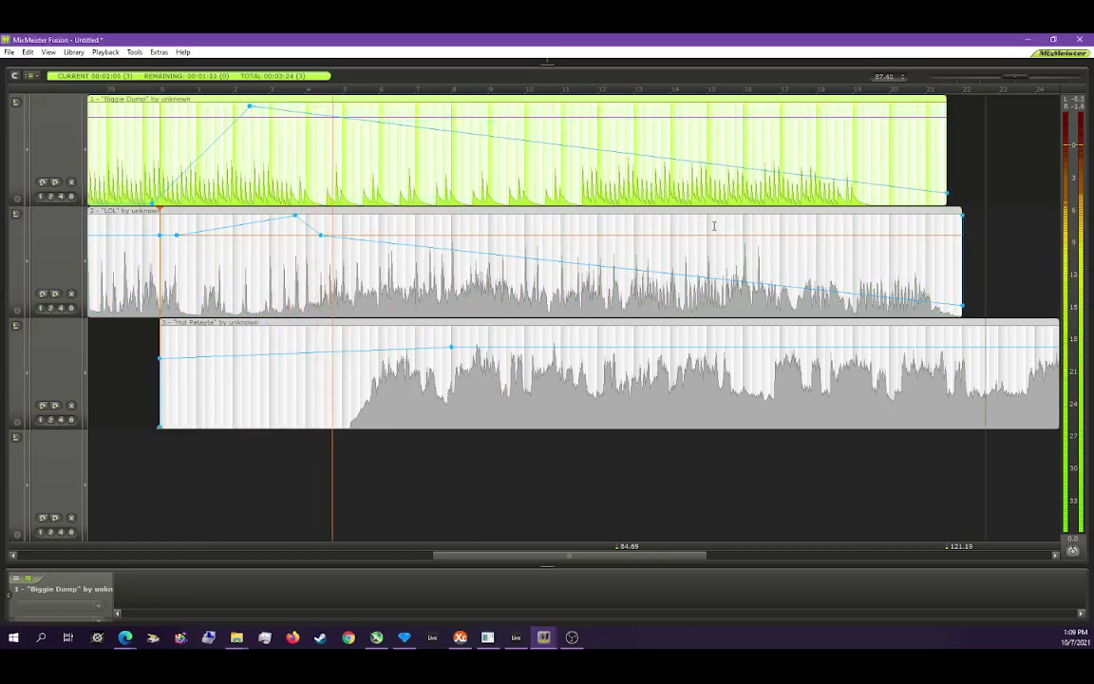